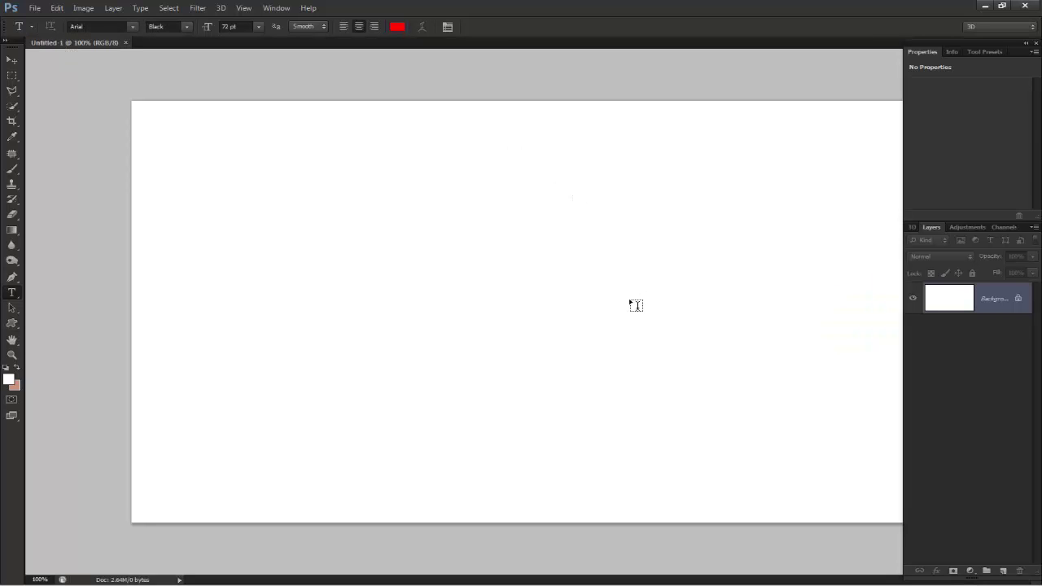
Add the text "Angkor" across the middle of the canvas
{"action": "key", "text": "ctrl+0"}
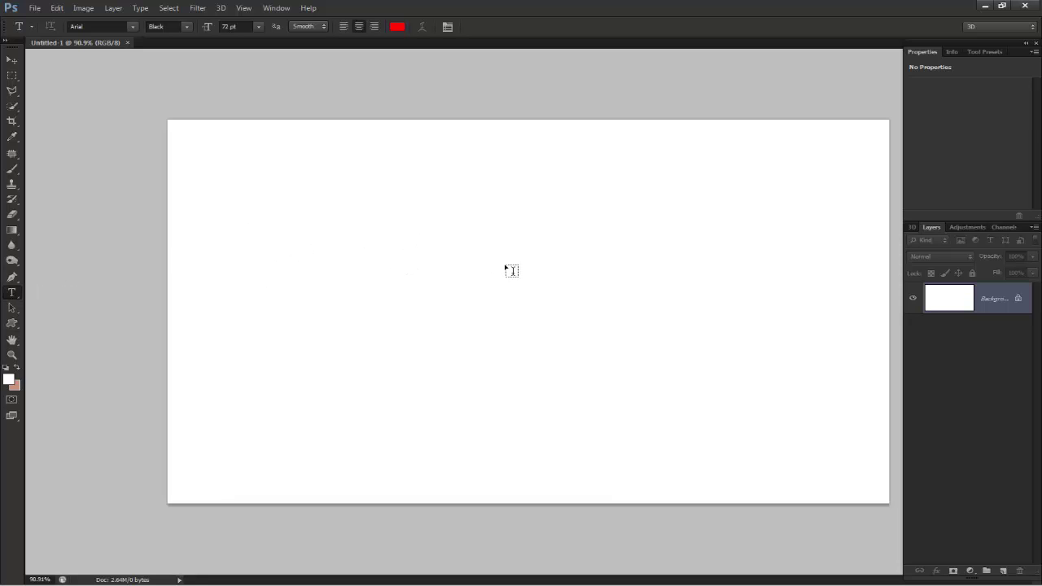
{"action": "left_click", "coordinate": [541, 307]}
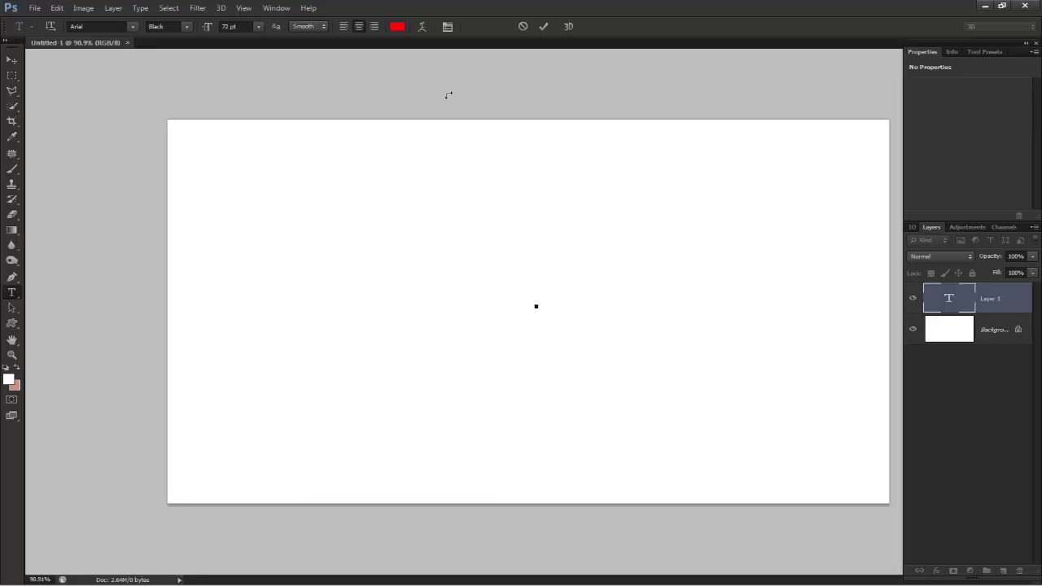
{"action": "type", "text": "A"}
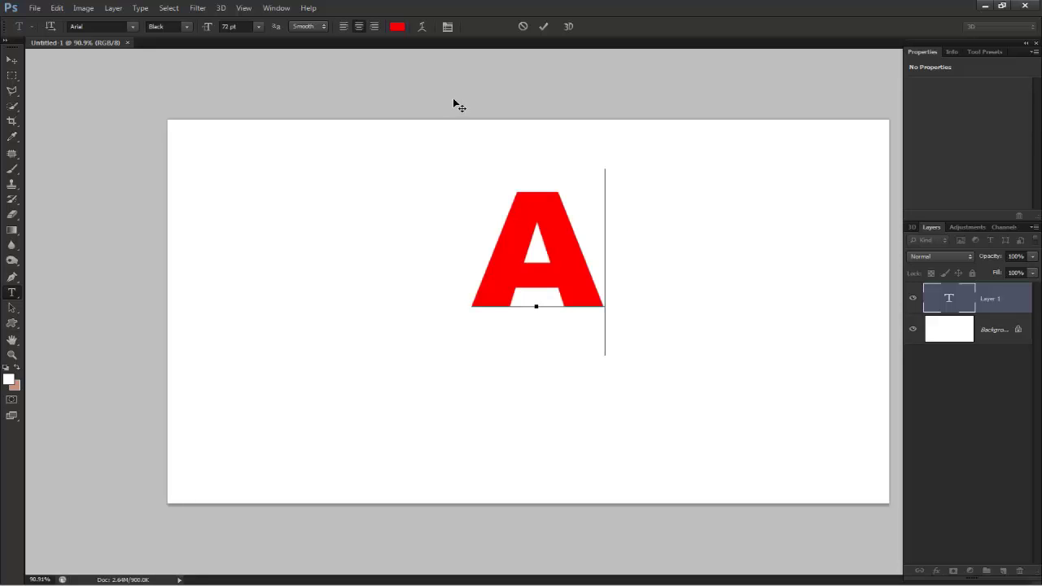
{"action": "type", "text": "n"}
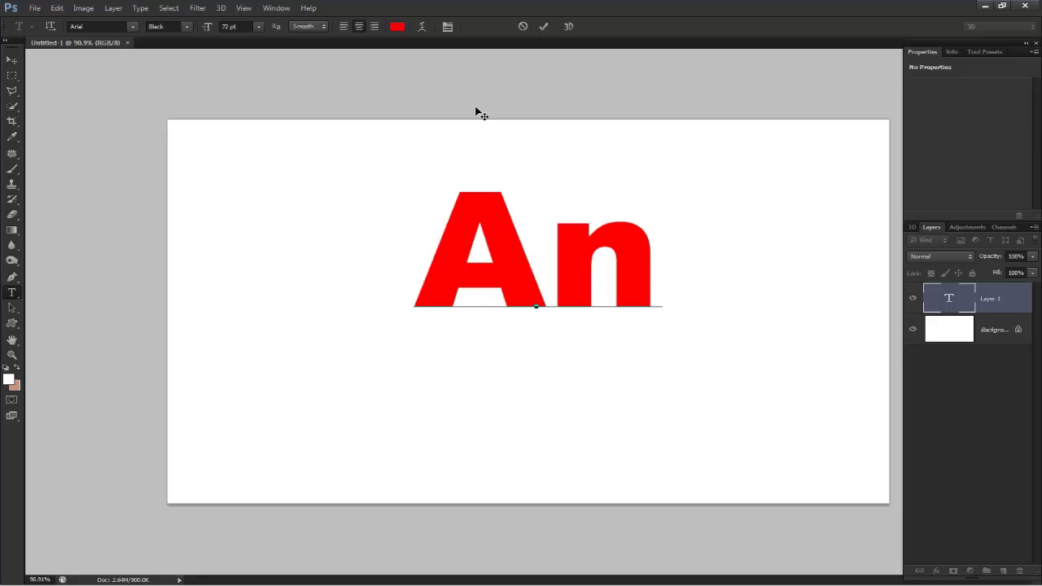
{"action": "type", "text": "gkor"}
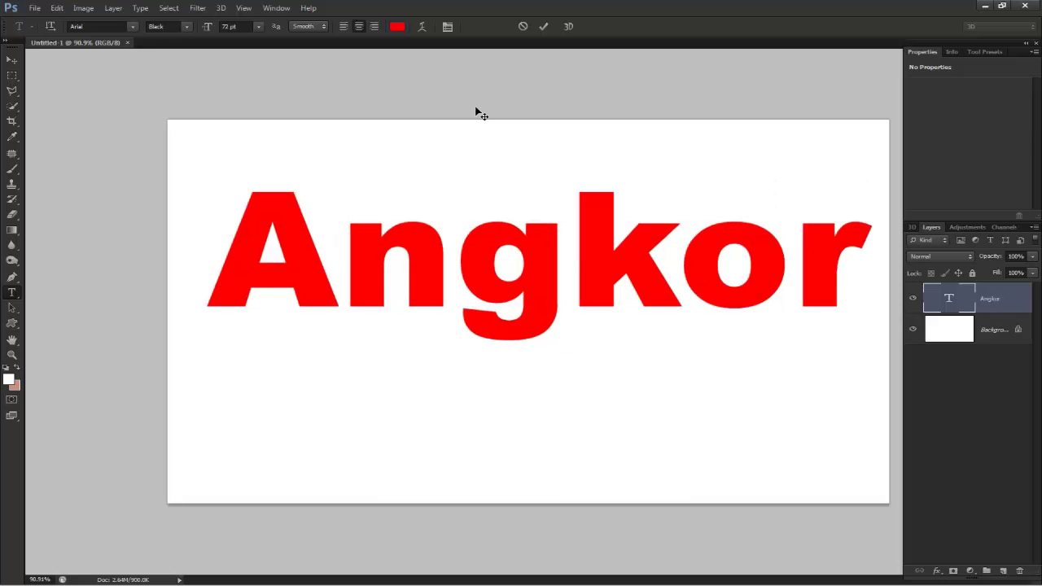
{"action": "key", "text": "ctrl+Return"}
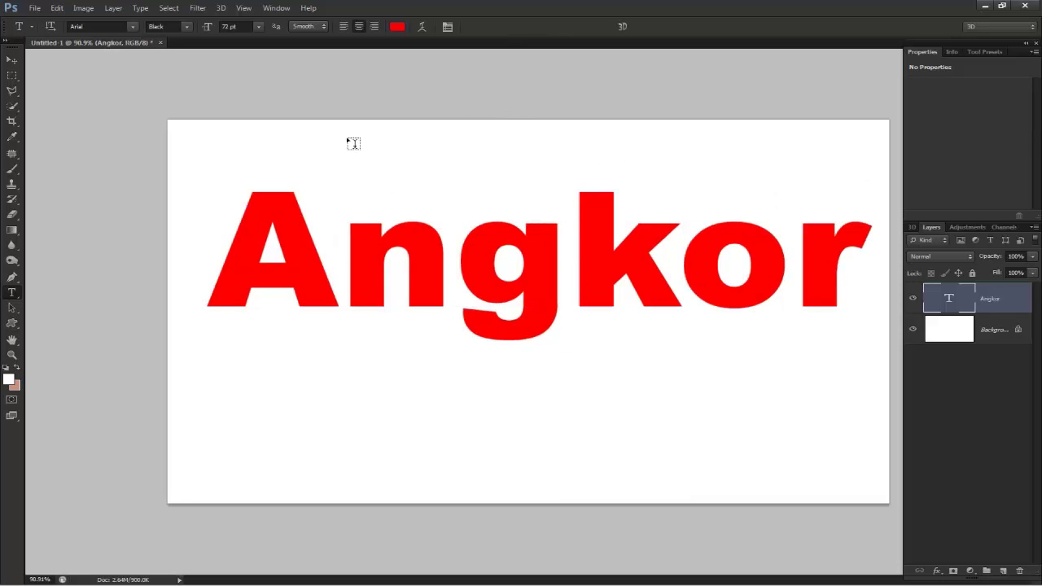
Stretch the Angkor text to about 171% of its height and reposition it in the lower part of the canvas
{"action": "left_click", "coordinate": [11, 60]}
{"action": "left_click_drag", "start_coordinate": [502, 287], "coordinate": [508, 342]}
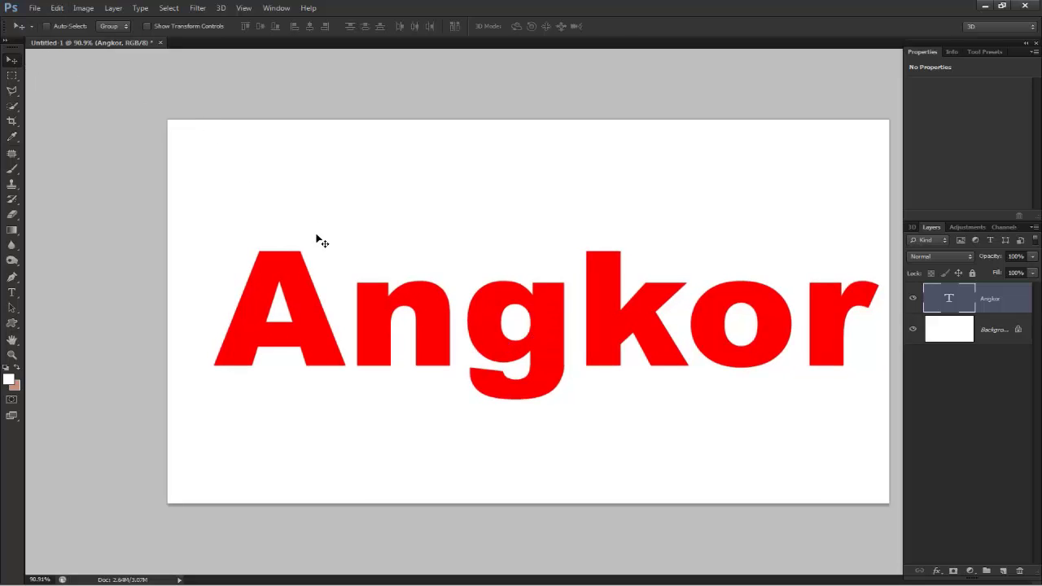
{"action": "key", "text": "ctrl+t"}
{"action": "left_click_drag", "start_coordinate": [546, 229], "coordinate": [546, 141]}
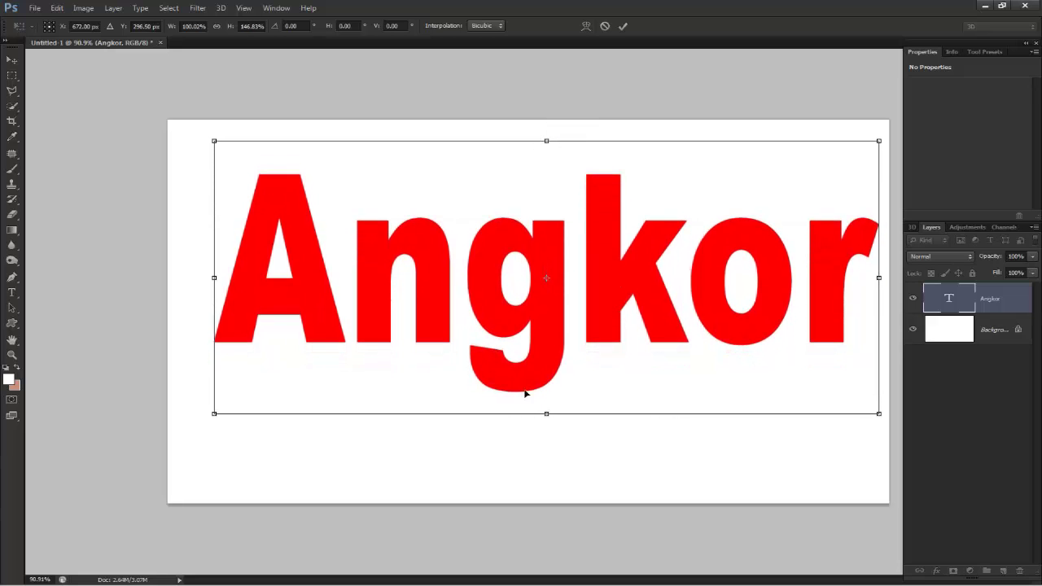
{"action": "left_click_drag", "start_coordinate": [542, 415], "coordinate": [541, 461]}
{"action": "left_click_drag", "start_coordinate": [494, 285], "coordinate": [487, 348]}
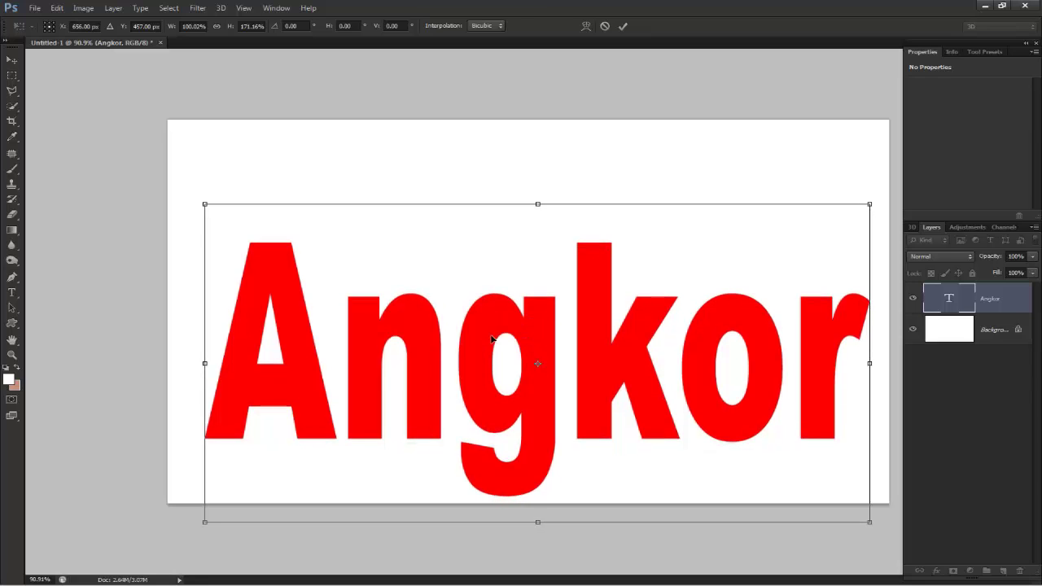
{"action": "key", "text": "Return"}
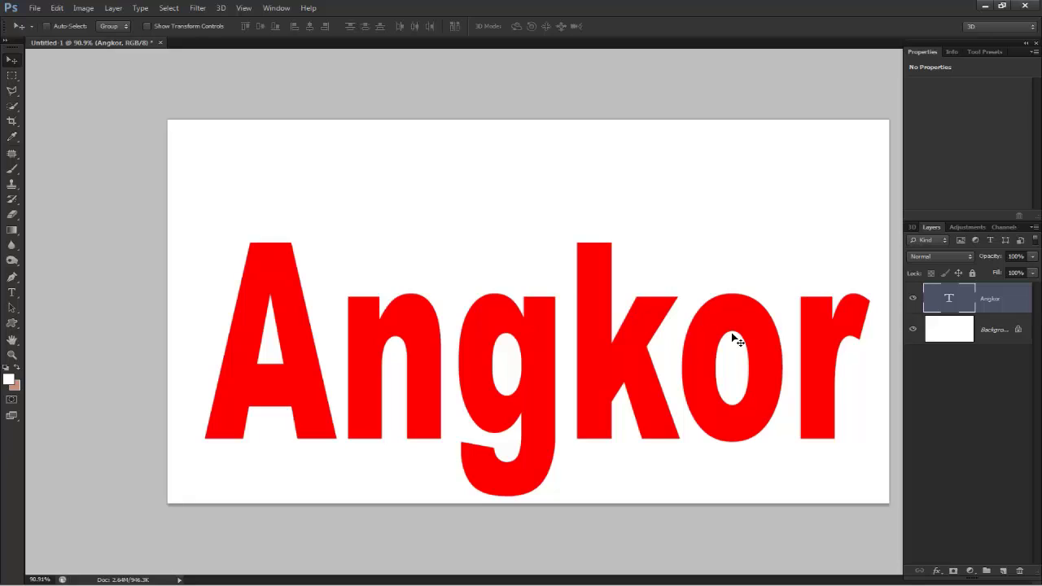
{"action": "left_click_drag", "start_coordinate": [736, 340], "coordinate": [726, 342]}
{"action": "key", "text": "e"}
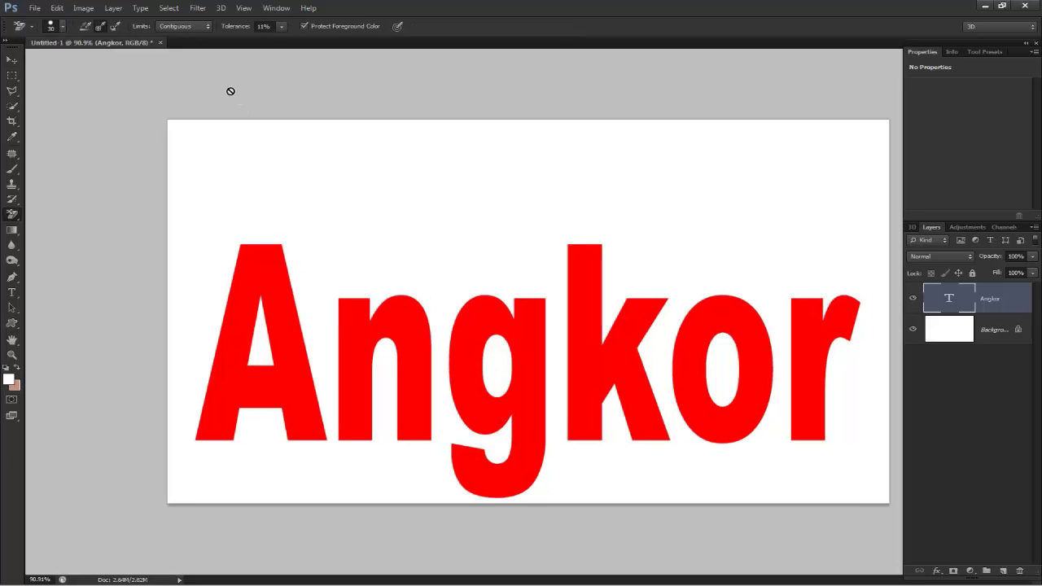
{"action": "left_click", "coordinate": [11, 59]}
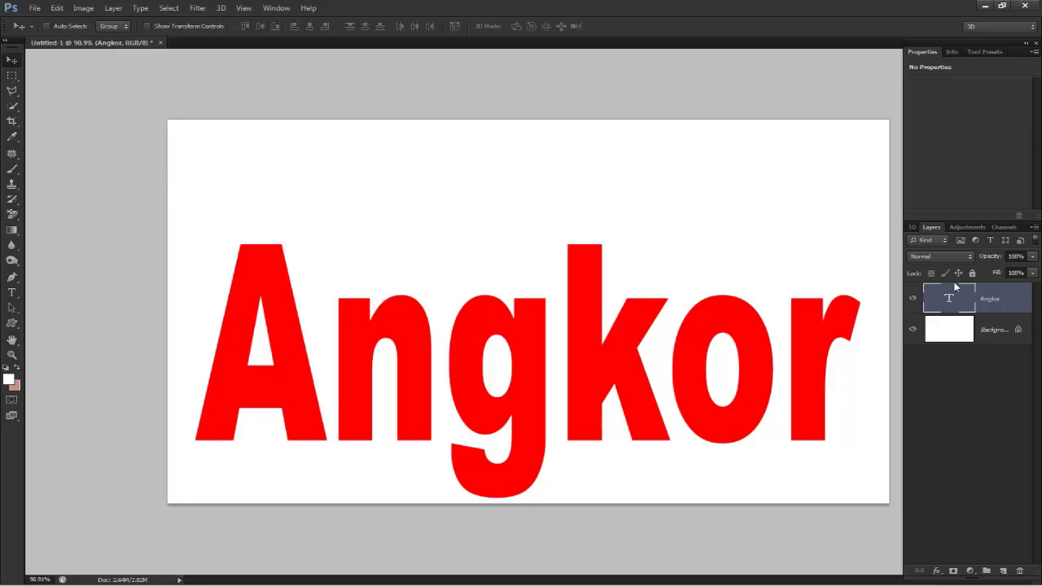
Place the temple sunset photo over the text and stretch it down to the canvas's lower edge, about 33.95% height
{"action": "left_click", "coordinate": [35, 9]}
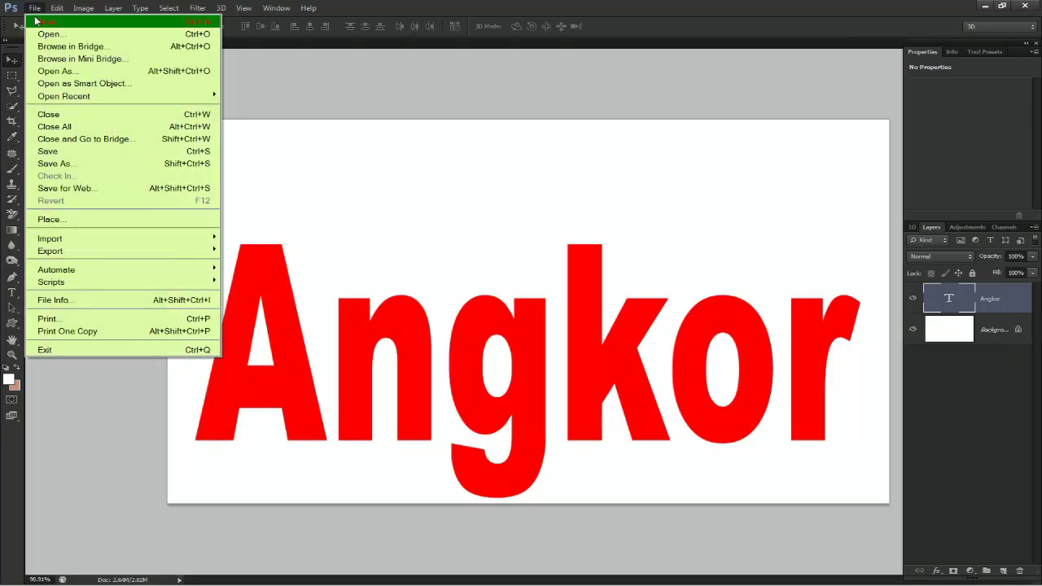
{"action": "left_click", "coordinate": [69, 221]}
{"action": "left_click", "coordinate": [388, 180]}
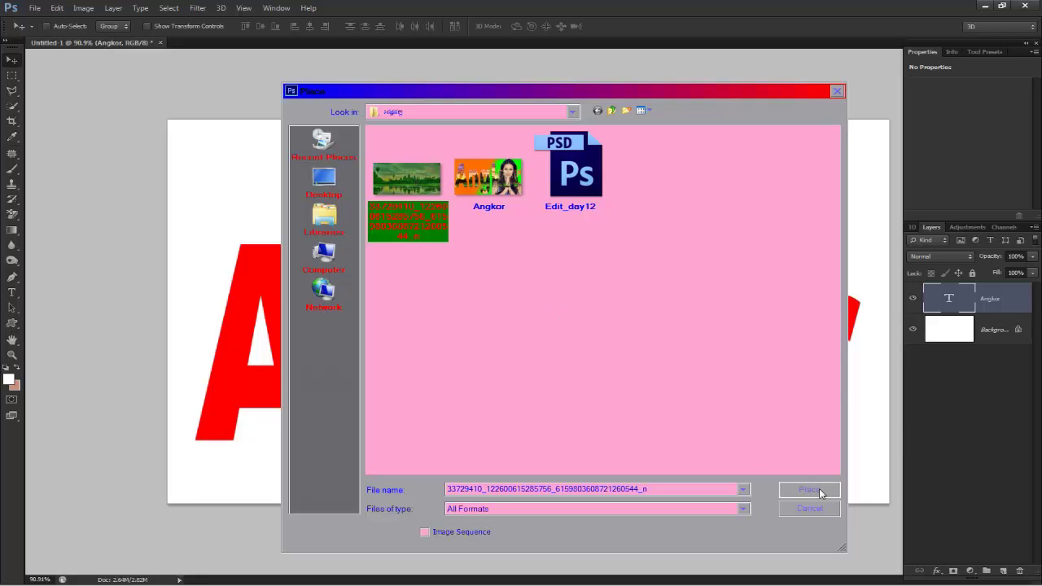
{"action": "left_click", "coordinate": [809, 490]}
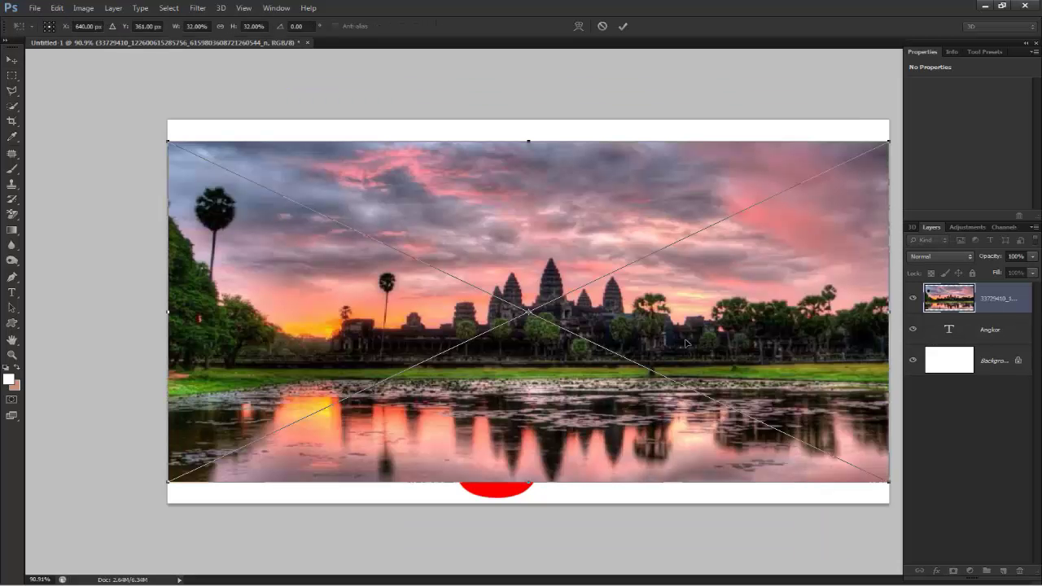
{"action": "left_click_drag", "start_coordinate": [529, 483], "coordinate": [529, 503]}
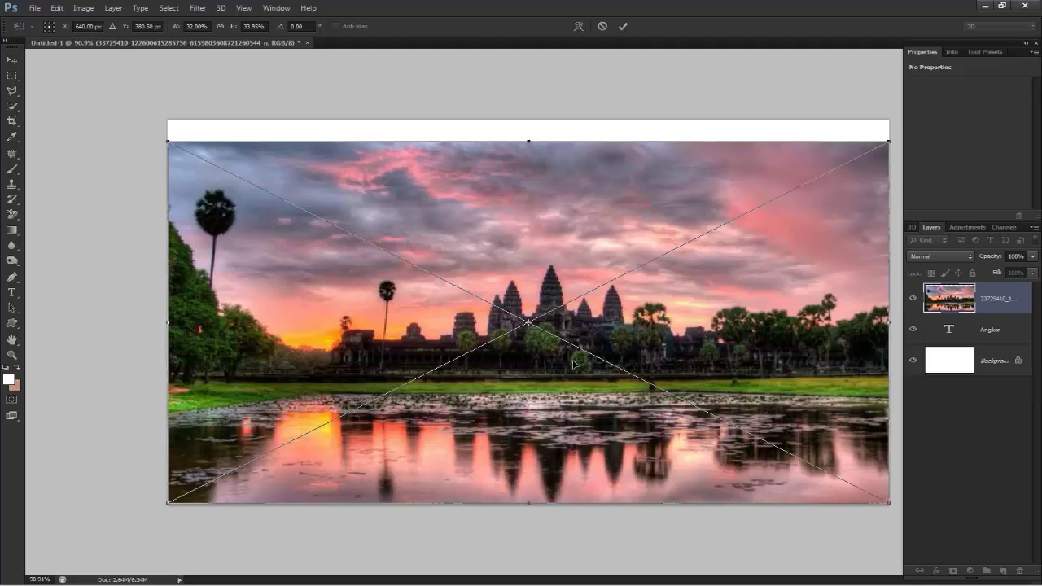
{"action": "key", "text": "Return"}
Clip the temple photo to the Angkor text with a clipping mask and scale the photo down to about 28.3%
{"action": "right_click", "coordinate": [995, 308]}
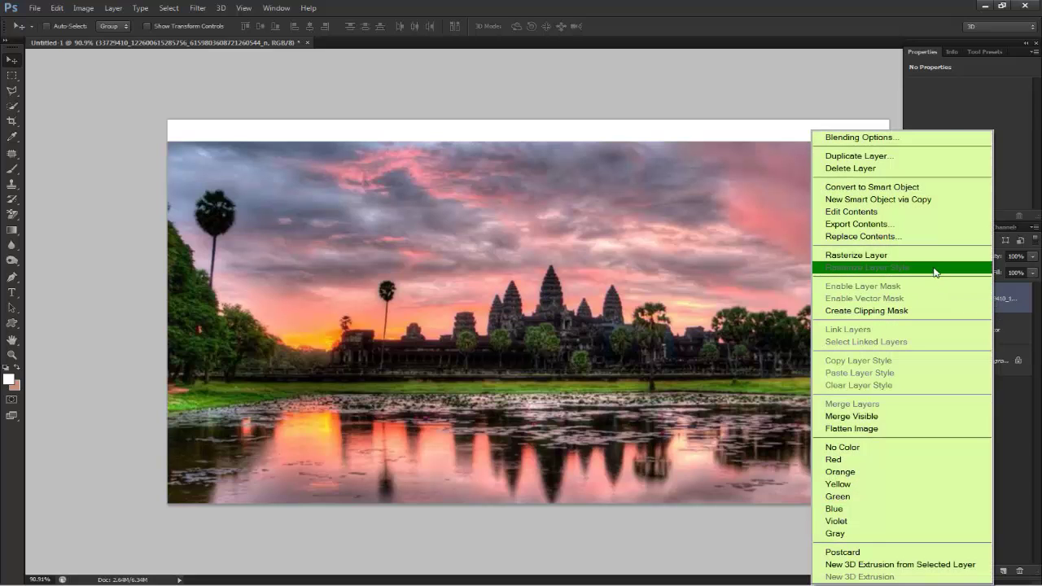
{"action": "left_click", "coordinate": [918, 314]}
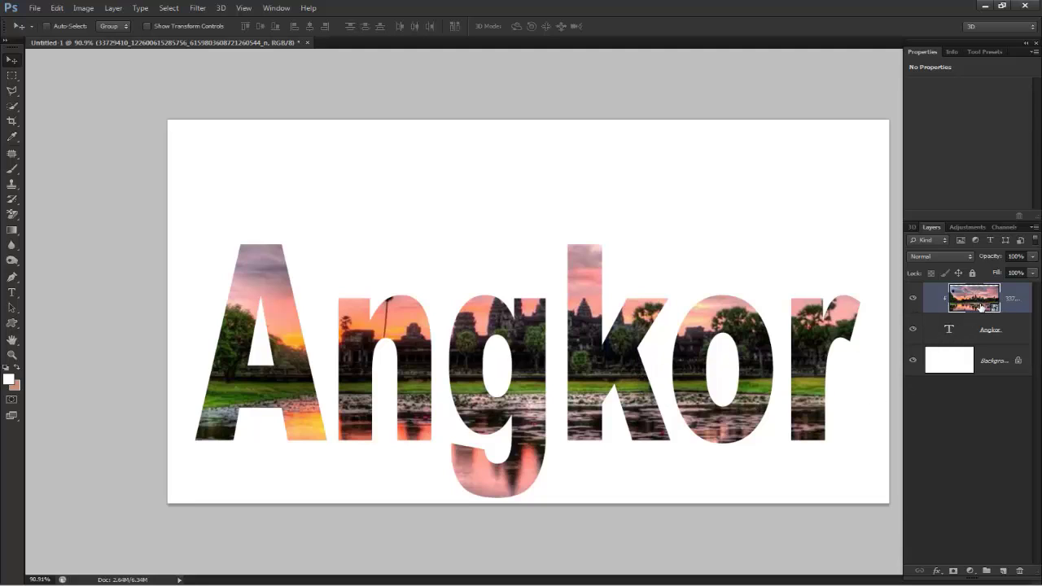
{"action": "key", "text": "ctrl+t"}
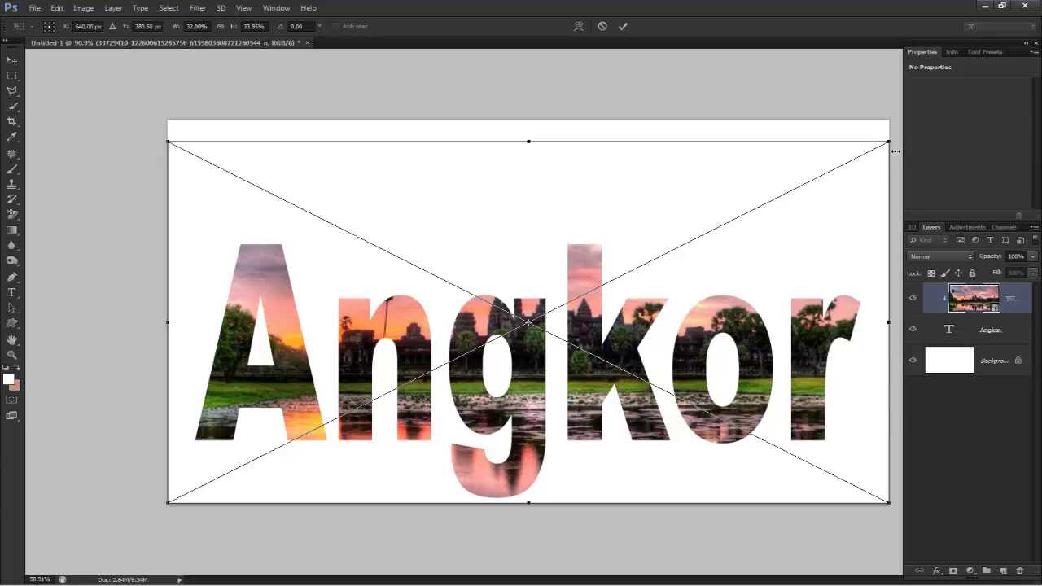
{"action": "left_click_drag", "start_coordinate": [889, 143], "coordinate": [839, 183]}
{"action": "left_click_drag", "start_coordinate": [166, 180], "coordinate": [200, 202]}
{"action": "key", "text": "Return"}
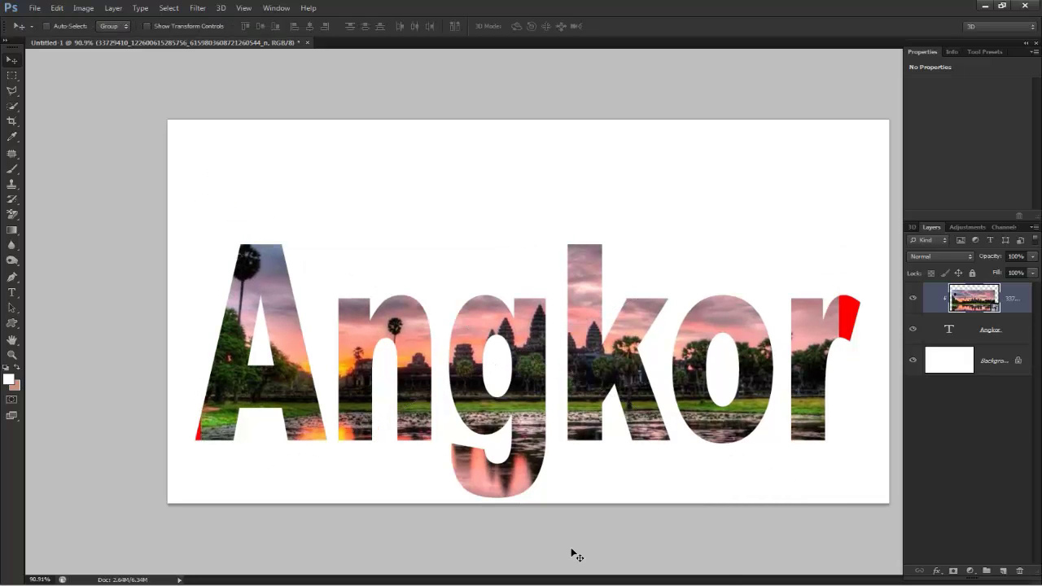
Stretch the Angkor text upward to about 114.7% height and widen it to about 103.6%
{"action": "left_click", "coordinate": [963, 334]}
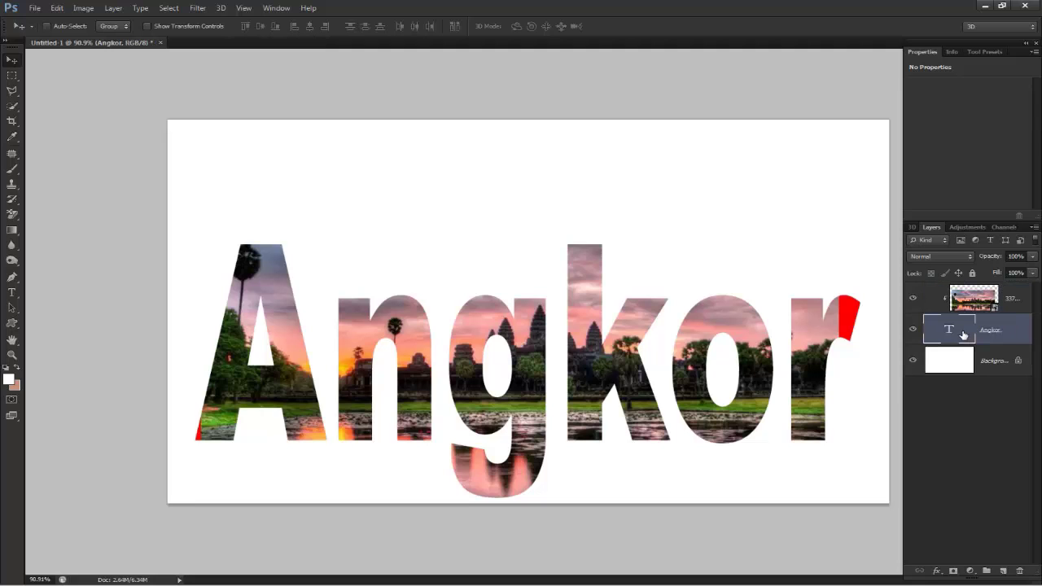
{"action": "key", "text": "ctrl+t"}
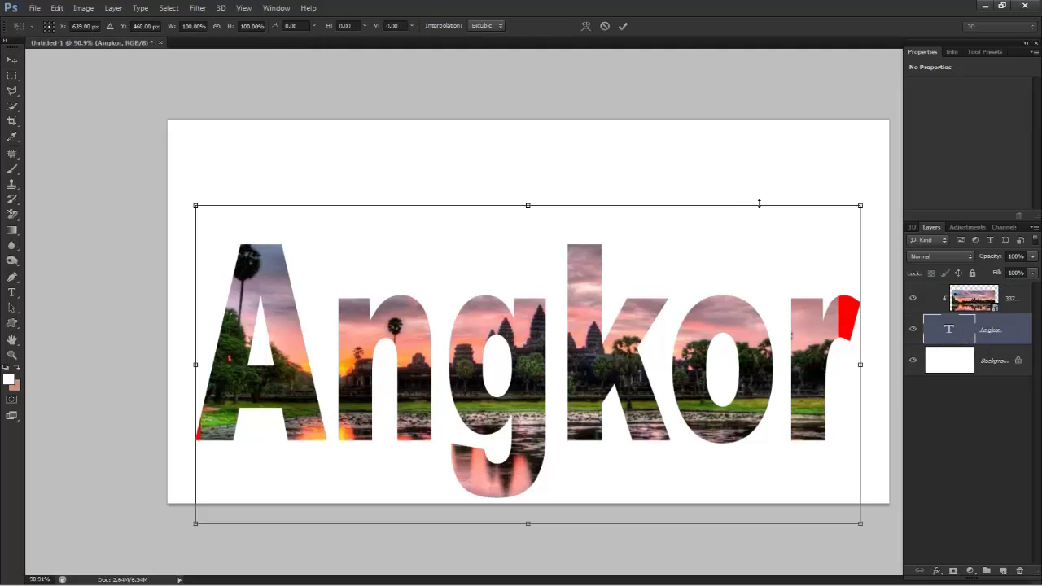
{"action": "left_click_drag", "start_coordinate": [529, 206], "coordinate": [531, 158]}
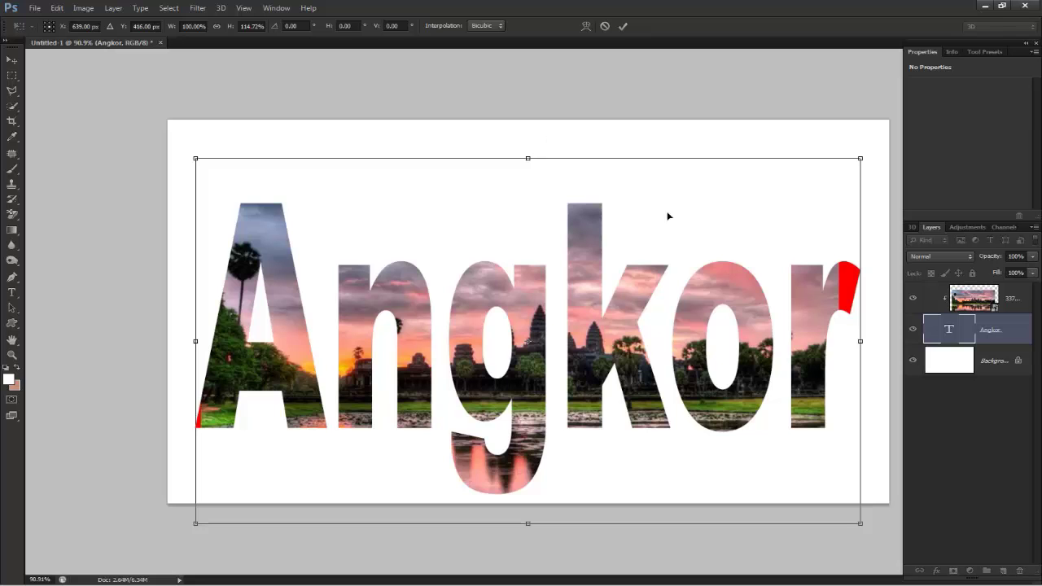
{"action": "left_click_drag", "start_coordinate": [861, 341], "coordinate": [884, 341]}
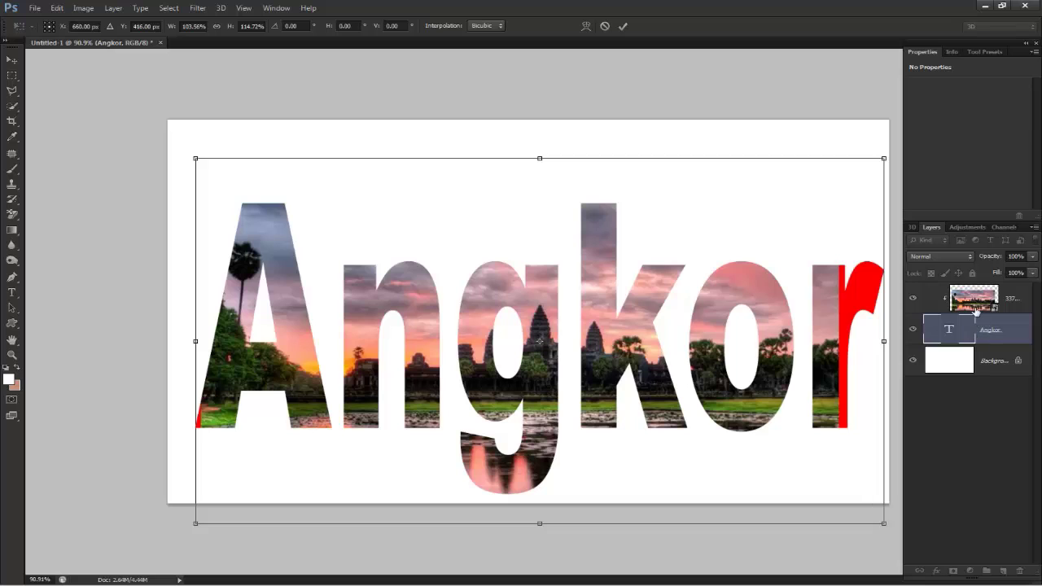
{"action": "key", "text": "Return"}
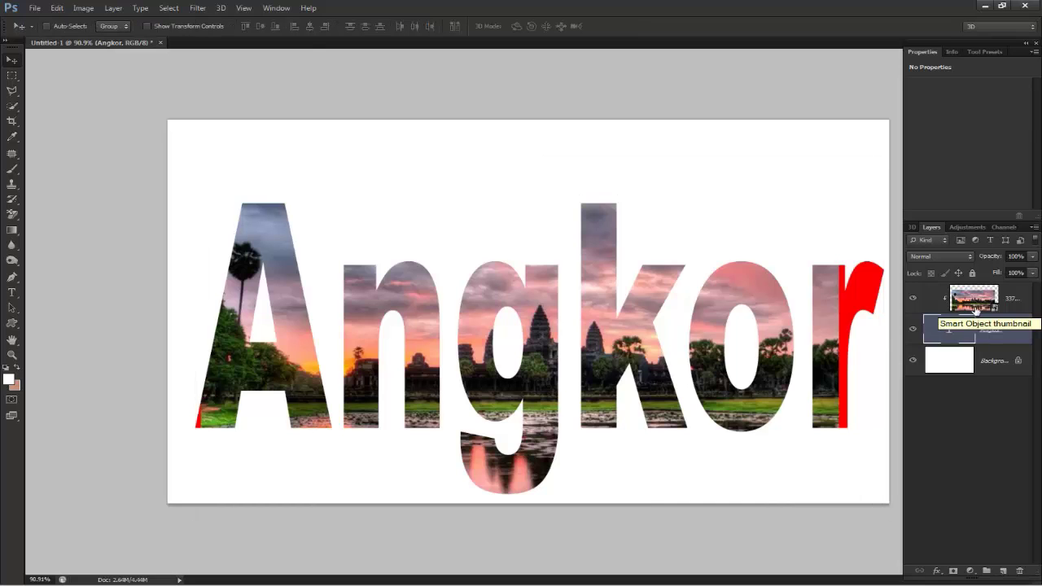
Widen the clipped temple photo to about 30.3% so it covers the letter r
{"action": "left_click", "coordinate": [976, 310]}
{"action": "key", "text": "ctrl+t"}
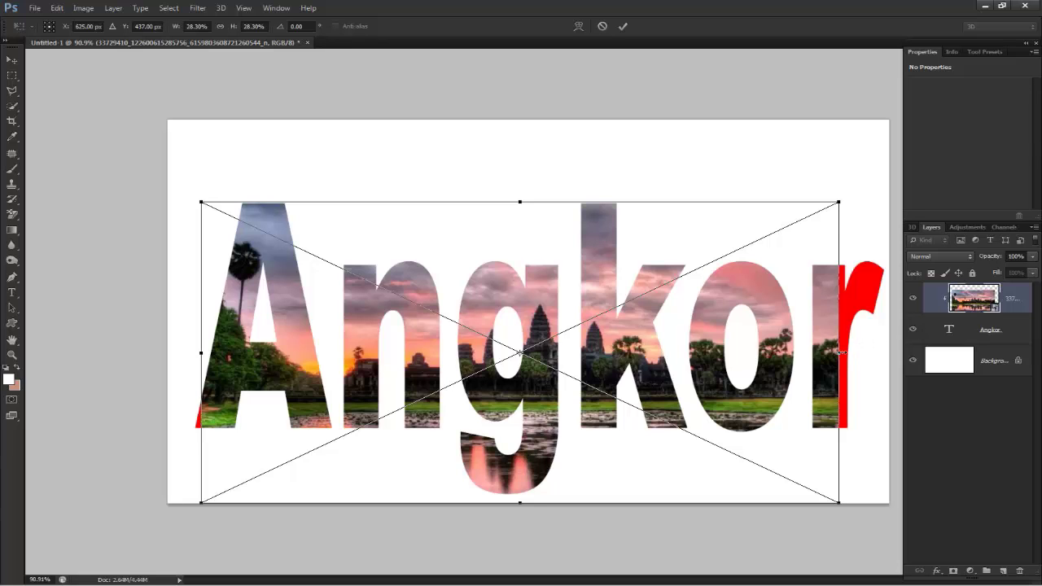
{"action": "left_click_drag", "start_coordinate": [839, 352], "coordinate": [886, 349]}
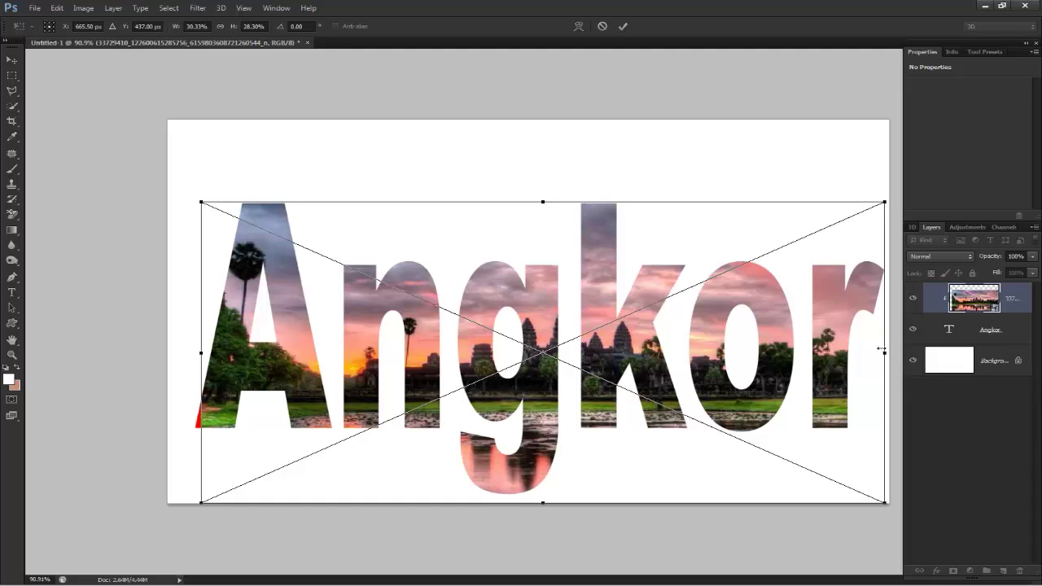
{"action": "key", "text": "Return"}
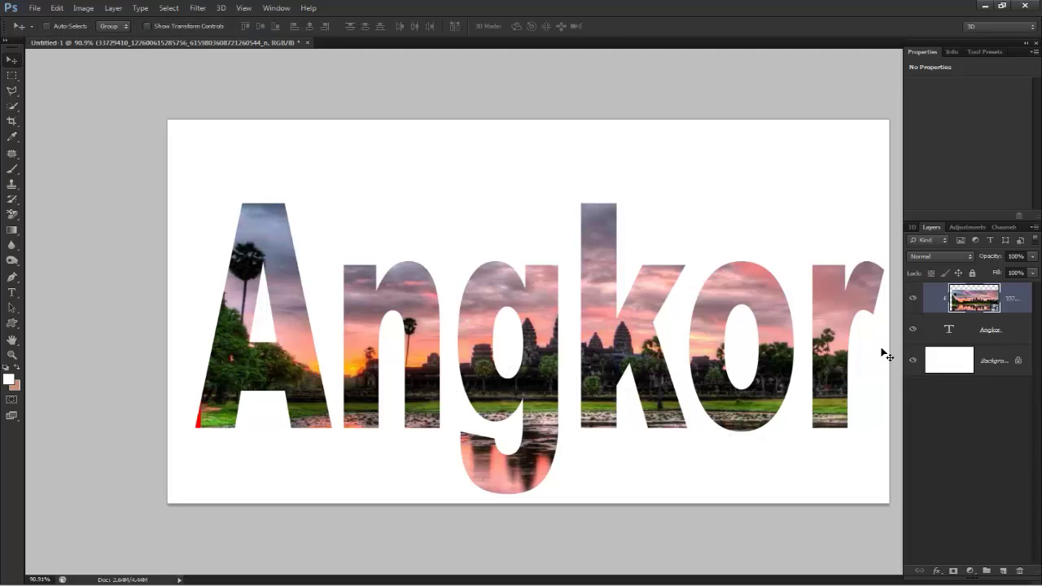
{"action": "left_click", "coordinate": [971, 318]}
{"action": "left_click", "coordinate": [972, 311]}
Open Edit_day12.psd and float it in its own window over the Angkor document
{"action": "left_click", "coordinate": [34, 10]}
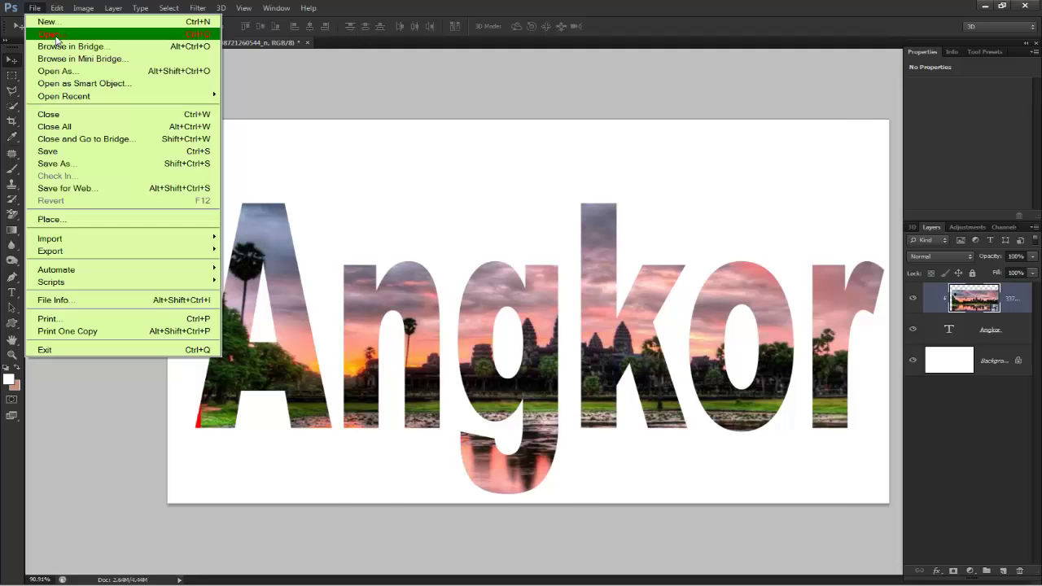
{"action": "left_click", "coordinate": [51, 34]}
{"action": "left_click", "coordinate": [588, 189]}
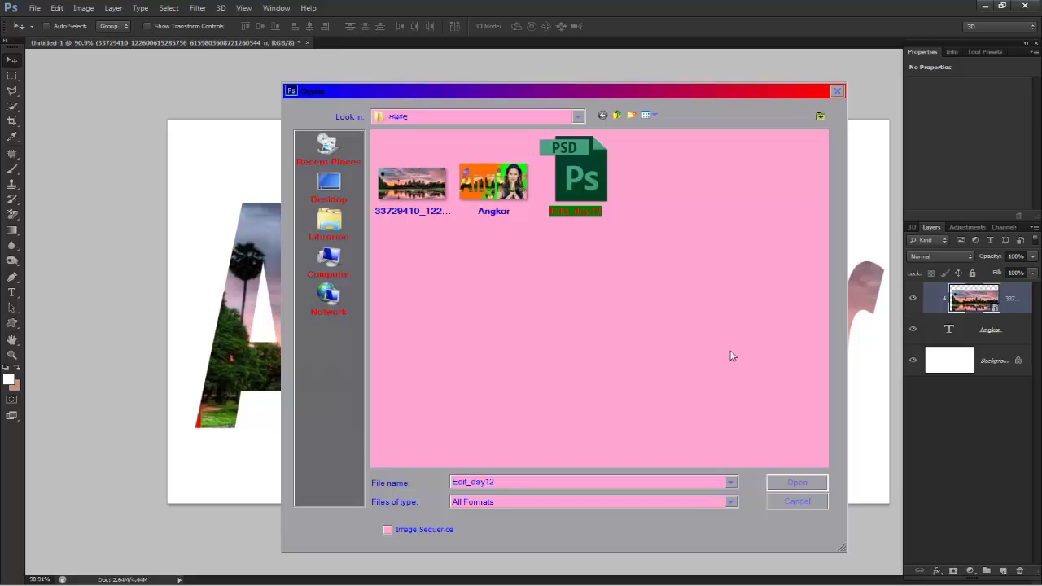
{"action": "left_click", "coordinate": [803, 482]}
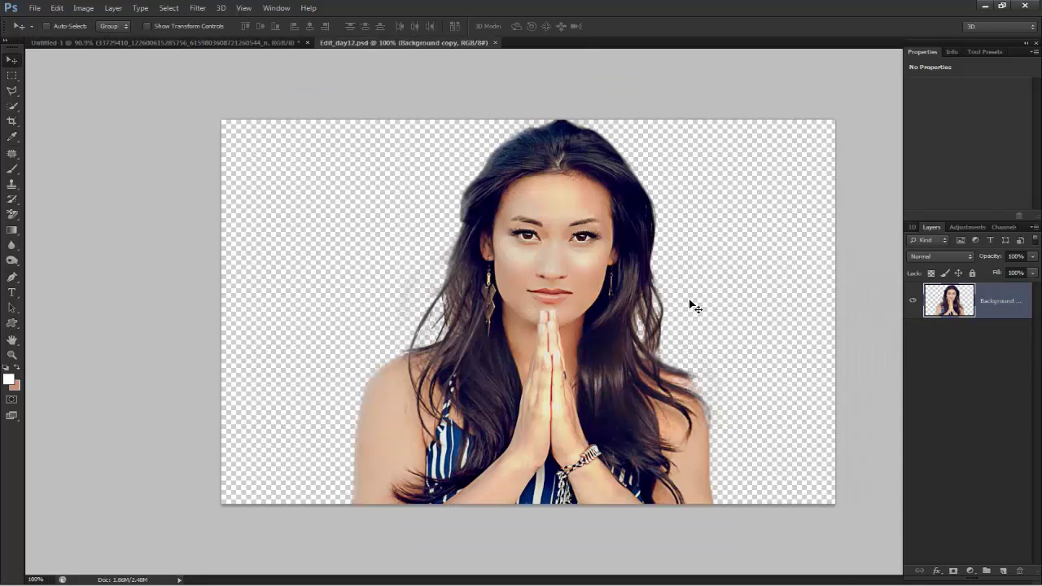
{"action": "left_click_drag", "start_coordinate": [442, 45], "coordinate": [353, 210]}
{"action": "left_click_drag", "start_coordinate": [526, 214], "coordinate": [469, 208]}
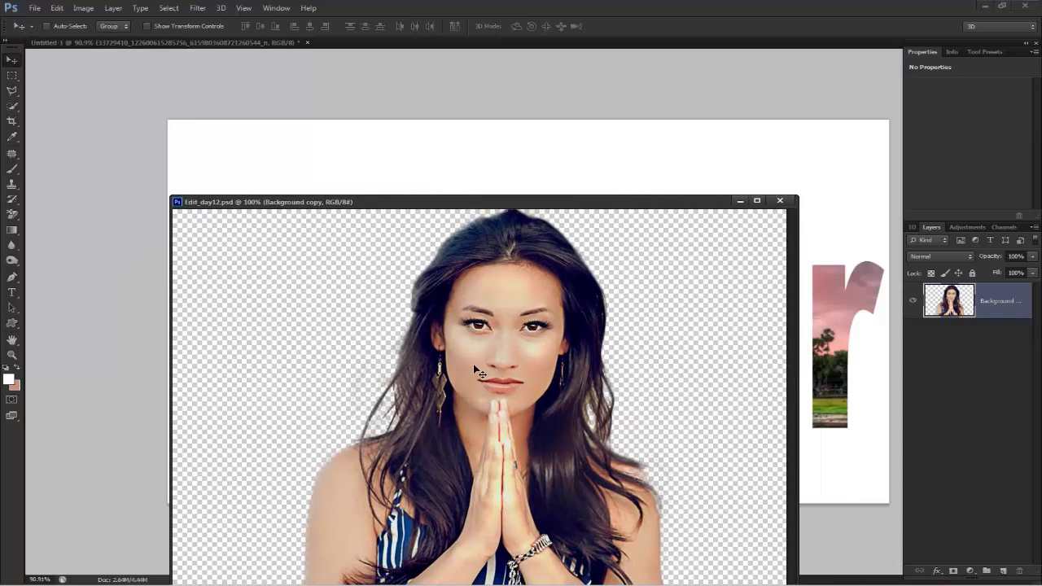
Copy the cut-out woman into the Angkor document above the temple photo and close Edit_day12.psd
{"action": "left_click_drag", "start_coordinate": [522, 414], "coordinate": [651, 159]}
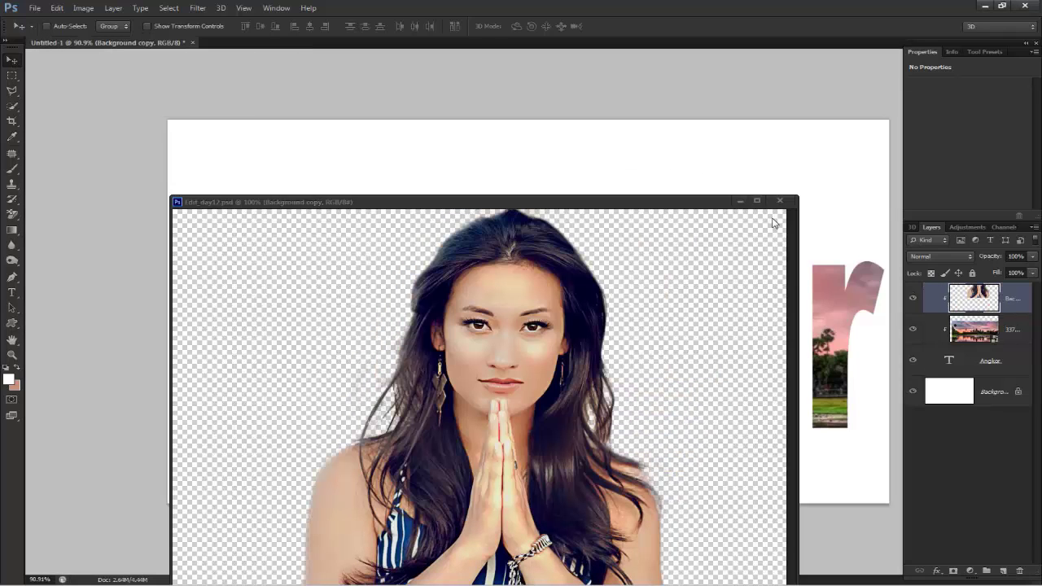
{"action": "left_click_drag", "start_coordinate": [652, 203], "coordinate": [656, 451]}
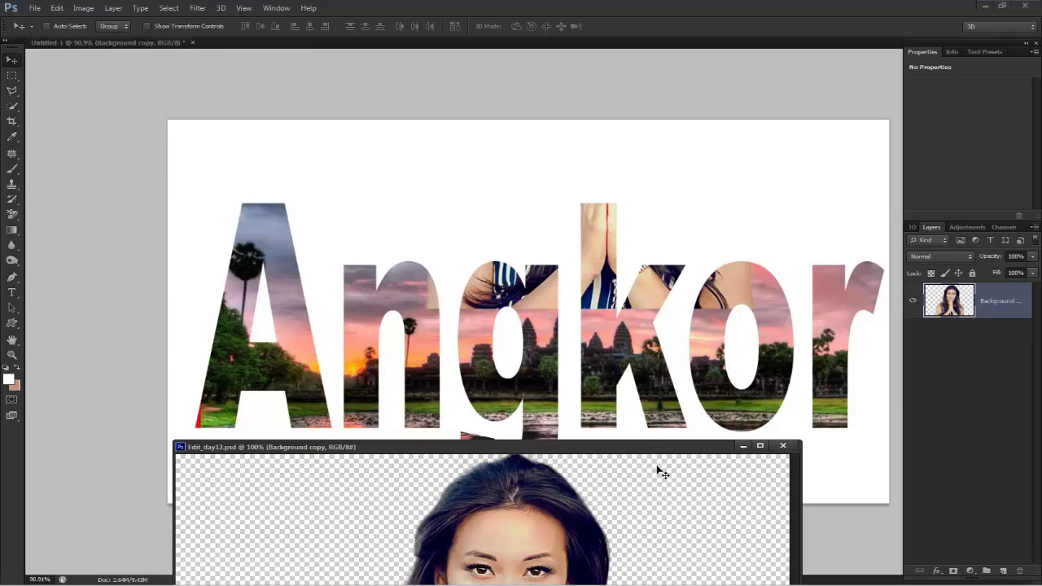
{"action": "left_click", "coordinate": [783, 446]}
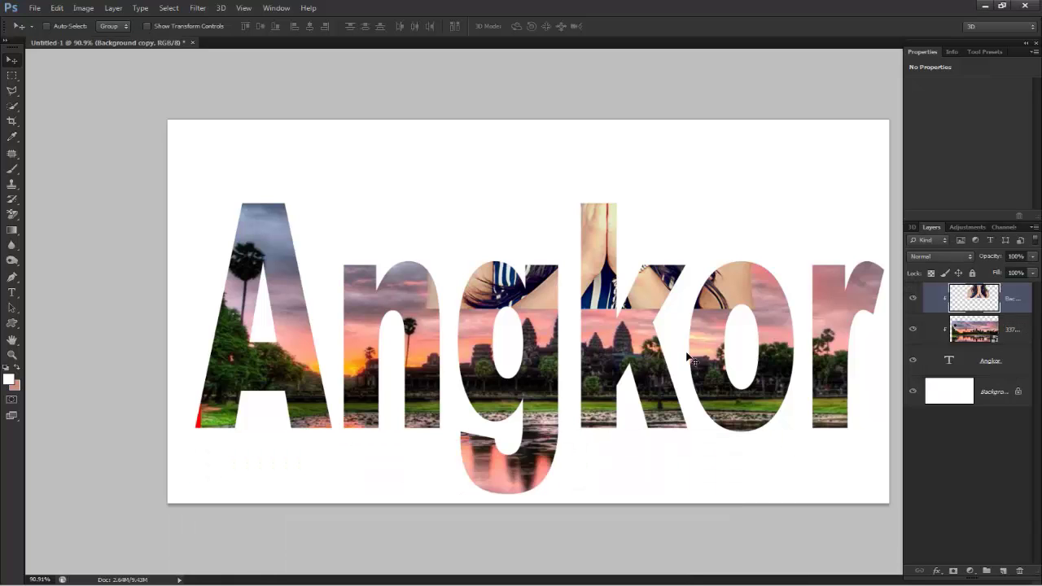
Move the woman over the letters "kor" and place her layer beneath the Angkor text layer
{"action": "left_click_drag", "start_coordinate": [618, 282], "coordinate": [763, 434]}
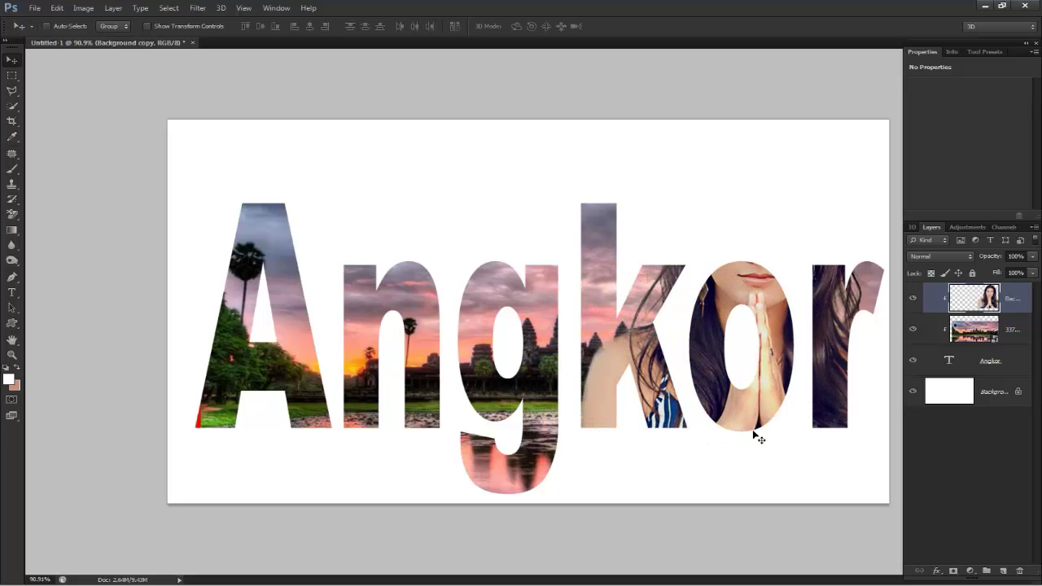
{"action": "left_click_drag", "start_coordinate": [985, 305], "coordinate": [987, 342]}
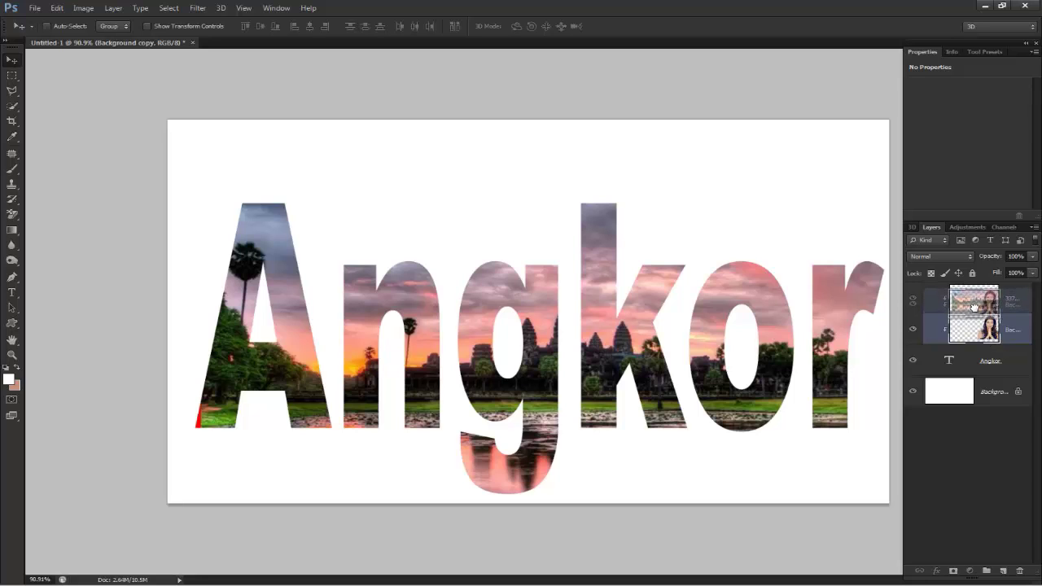
{"action": "left_click_drag", "start_coordinate": [981, 362], "coordinate": [983, 368]}
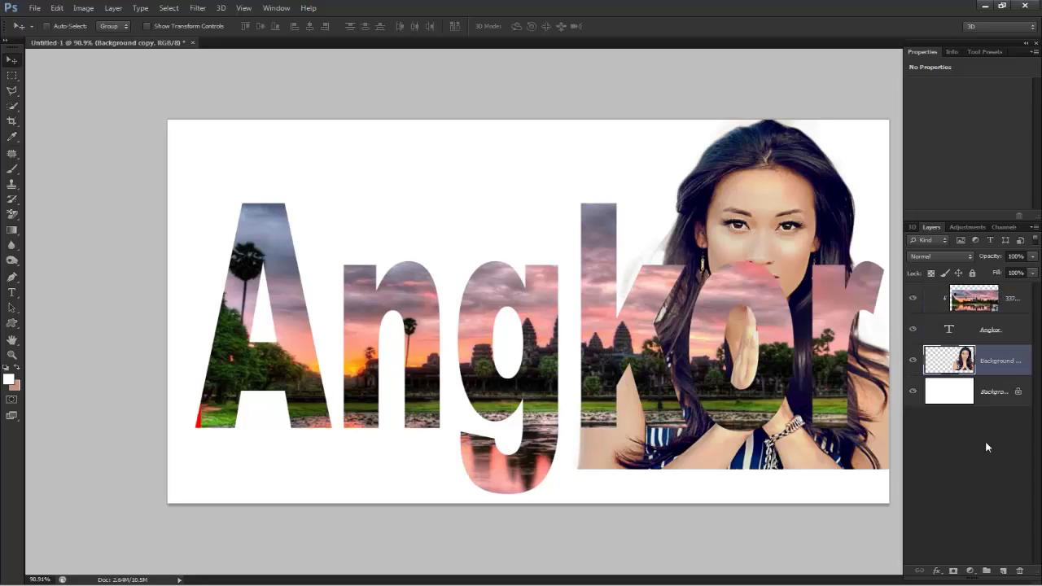
Nudge the woman slightly up and to the left, then stretch her downward to about 109.76% height, reaching the canvas's lower edge
{"action": "mouse_move", "coordinate": [757, 254]}
{"action": "left_mouse_down"}
{"action": "mouse_move", "coordinate": [759, 244]}
{"action": "mouse_move", "coordinate": [720, 249]}
{"action": "mouse_move", "coordinate": [743, 249]}
{"action": "left_mouse_up"}
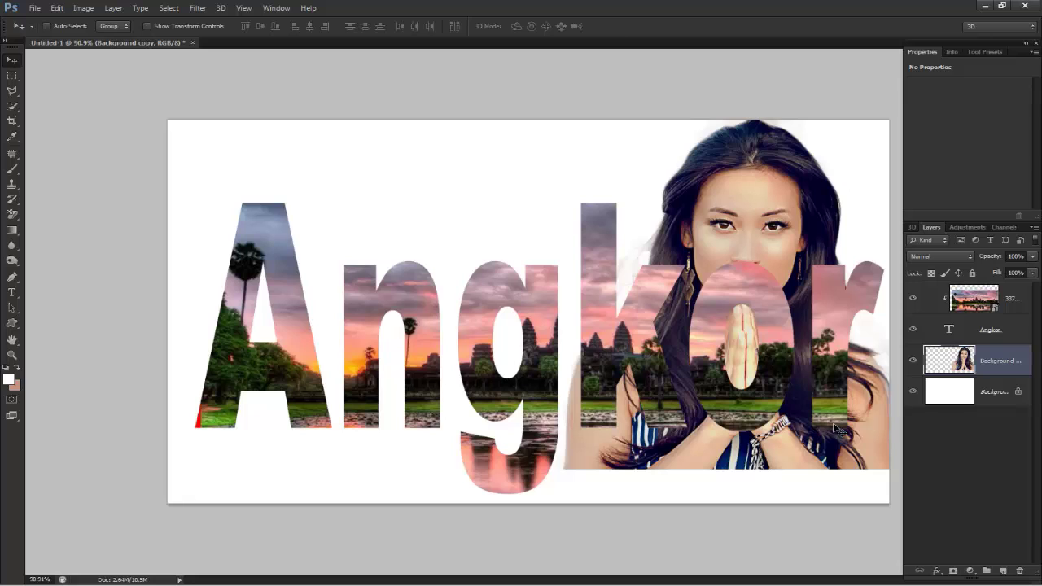
{"action": "key", "text": "ctrl+t"}
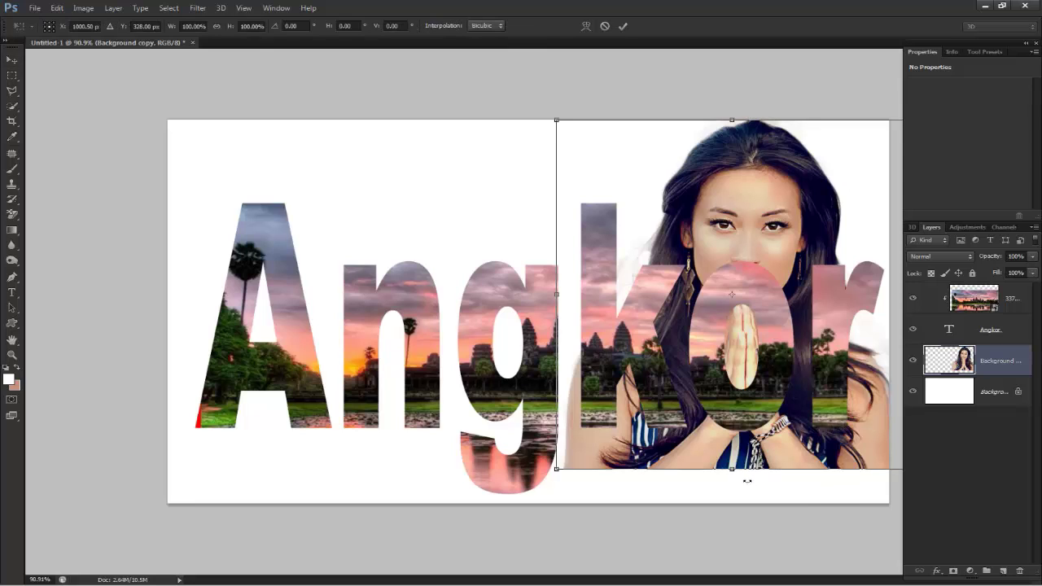
{"action": "left_click_drag", "start_coordinate": [732, 470], "coordinate": [735, 503]}
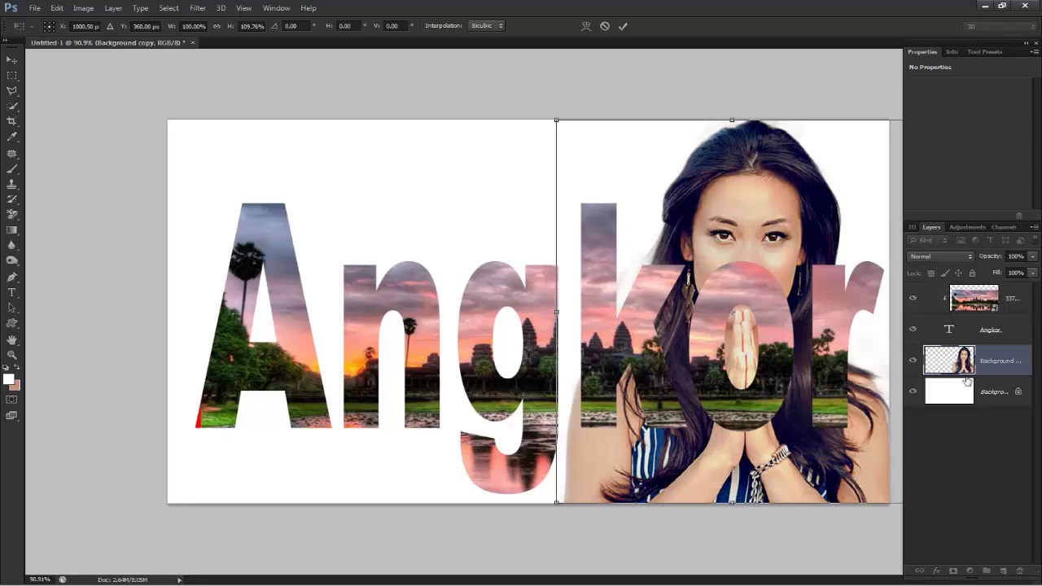
{"action": "key", "text": "Return"}
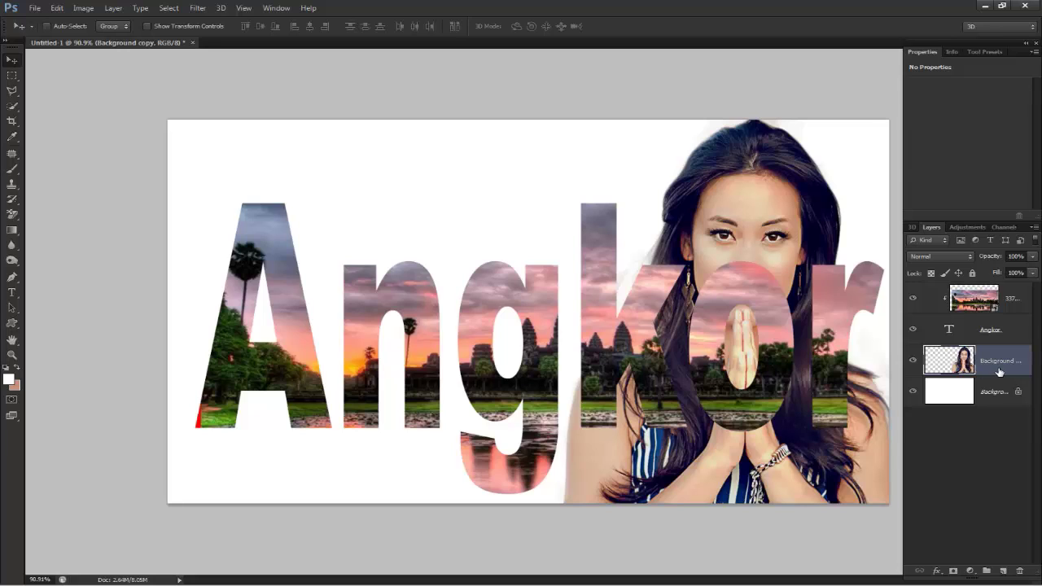
Add a layer mask to the Angkor text and set the Eraser to Brush mode at 67% opacity
{"action": "left_click", "coordinate": [943, 333]}
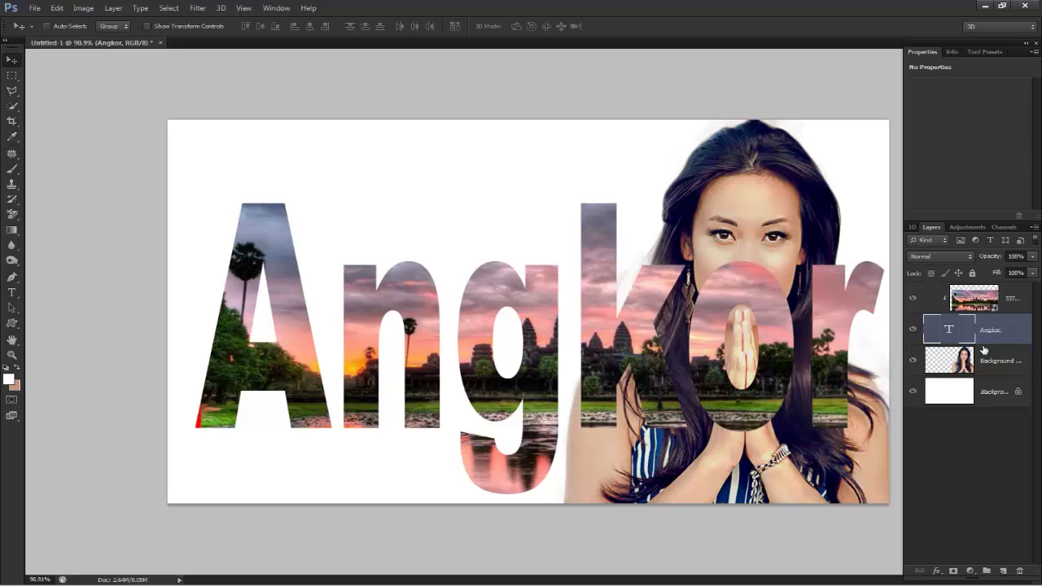
{"action": "left_click", "coordinate": [954, 571]}
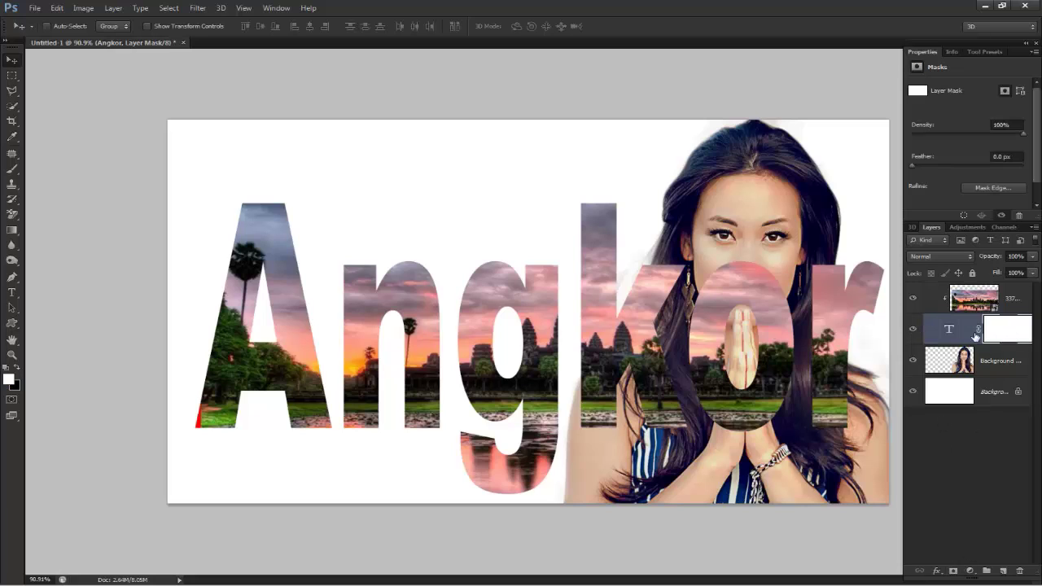
{"action": "right_click", "coordinate": [12, 214]}
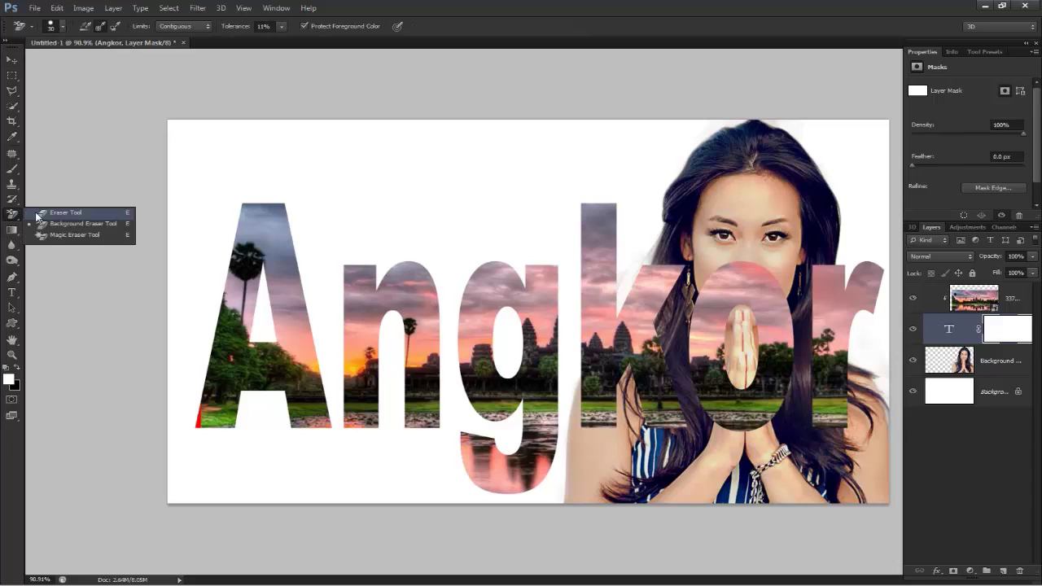
{"action": "left_click", "coordinate": [36, 214]}
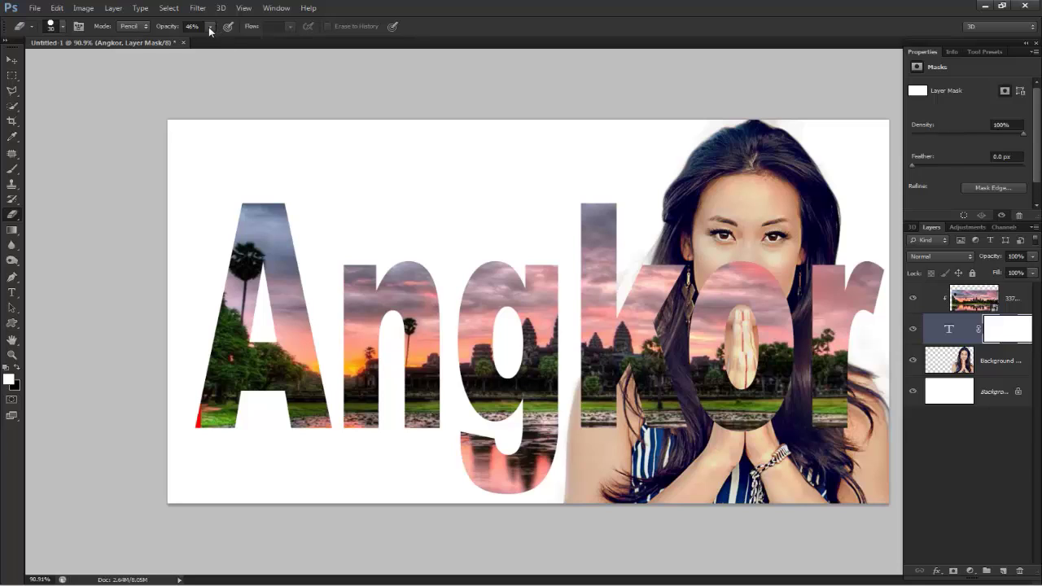
{"action": "left_click", "coordinate": [134, 26]}
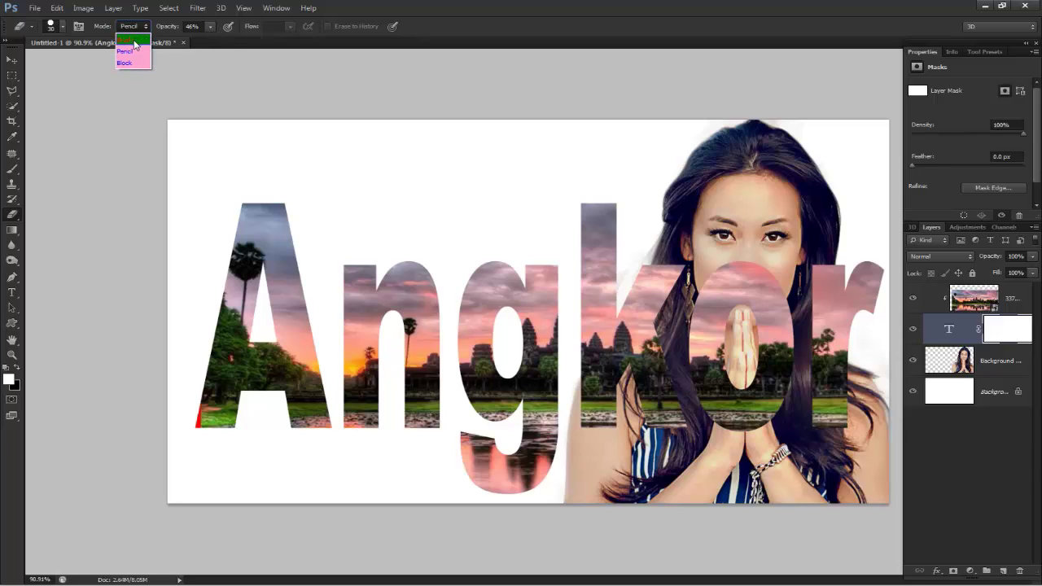
{"action": "left_click", "coordinate": [133, 39]}
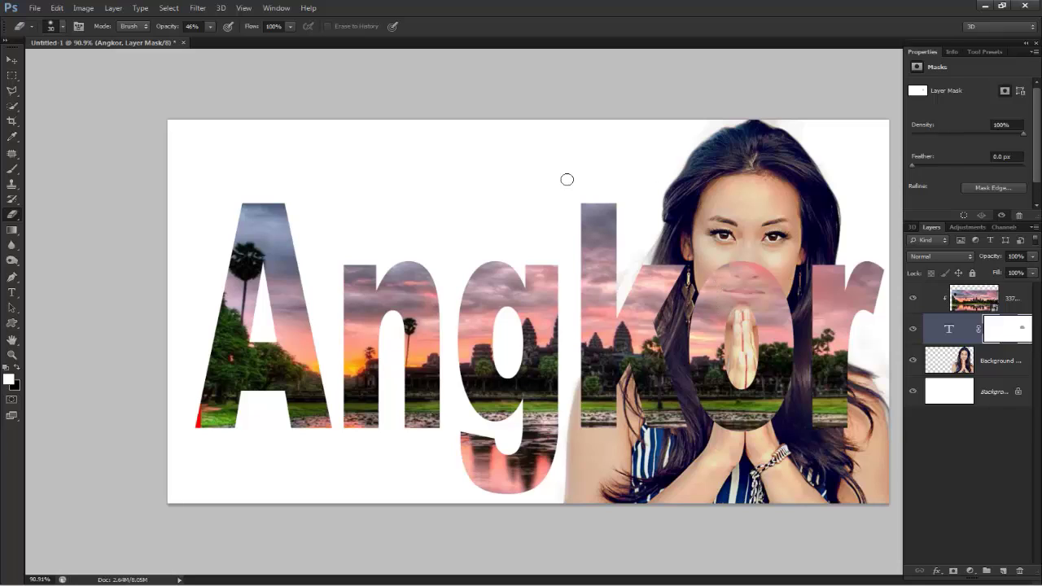
{"action": "left_click_drag", "start_coordinate": [210, 28], "coordinate": [218, 42]}
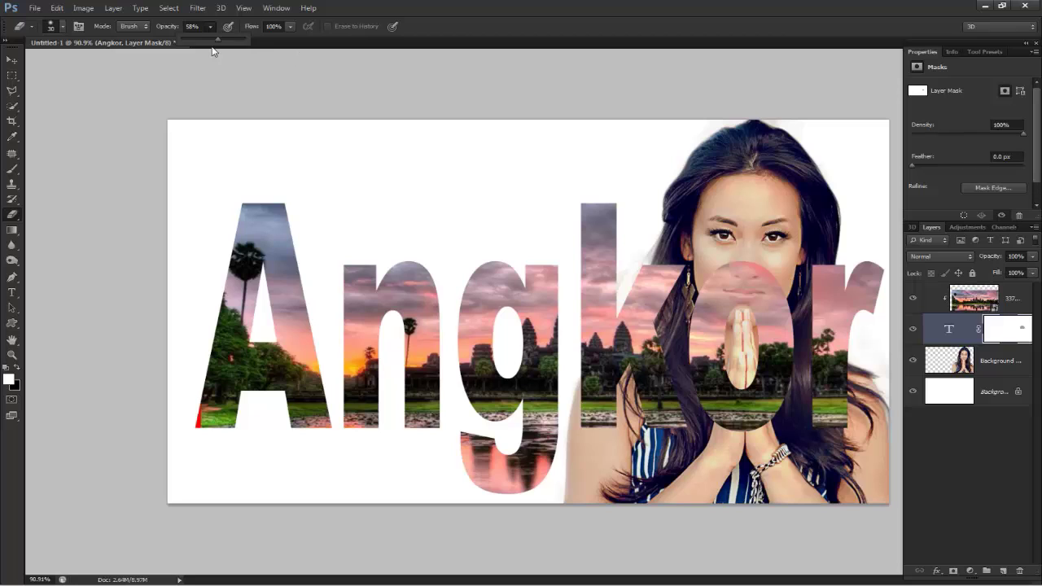
{"action": "left_click", "coordinate": [224, 40]}
Erase on the text mask where the letters k, o and r cover the woman's face, hair and hands
{"action": "left_click", "coordinate": [718, 294]}
{"action": "mouse_move", "coordinate": [733, 279]}
{"action": "left_mouse_down"}
{"action": "mouse_move", "coordinate": [709, 295]}
{"action": "mouse_move", "coordinate": [724, 274]}
{"action": "mouse_move", "coordinate": [752, 280]}
{"action": "mouse_move", "coordinate": [766, 299]}
{"action": "mouse_move", "coordinate": [757, 276]}
{"action": "mouse_move", "coordinate": [738, 272]}
{"action": "mouse_move", "coordinate": [780, 302]}
{"action": "mouse_move", "coordinate": [741, 306]}
{"action": "mouse_move", "coordinate": [730, 331]}
{"action": "mouse_move", "coordinate": [710, 302]}
{"action": "mouse_move", "coordinate": [736, 293]}
{"action": "mouse_move", "coordinate": [749, 258]}
{"action": "mouse_move", "coordinate": [751, 271]}
{"action": "mouse_move", "coordinate": [750, 258]}
{"action": "mouse_move", "coordinate": [715, 267]}
{"action": "mouse_move", "coordinate": [735, 267]}
{"action": "left_mouse_up"}
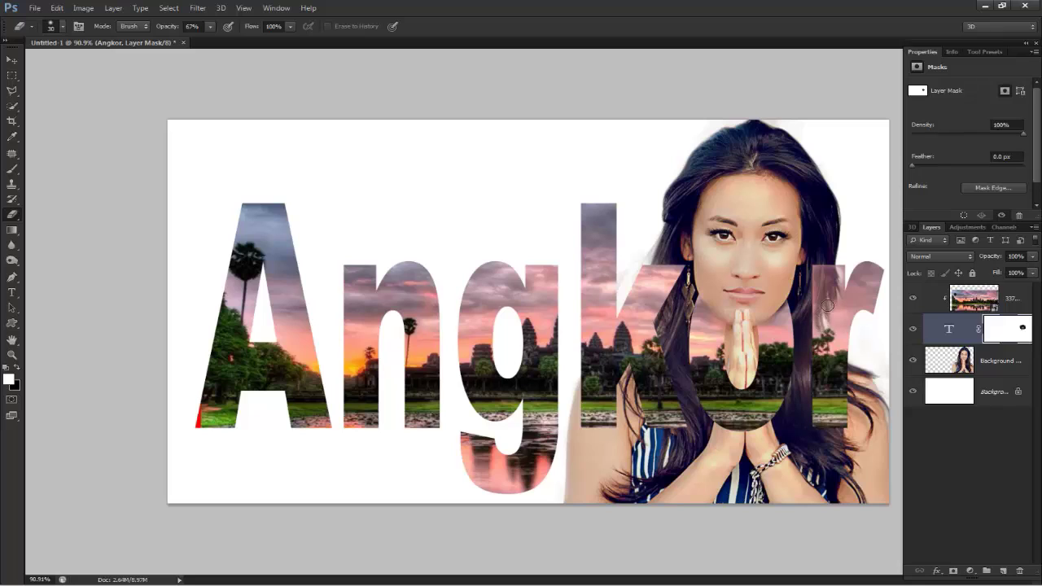
{"action": "mouse_move", "coordinate": [820, 298]}
{"action": "left_mouse_down"}
{"action": "mouse_move", "coordinate": [835, 288]}
{"action": "mouse_move", "coordinate": [829, 336]}
{"action": "mouse_move", "coordinate": [837, 288]}
{"action": "mouse_move", "coordinate": [838, 347]}
{"action": "mouse_move", "coordinate": [825, 337]}
{"action": "mouse_move", "coordinate": [830, 346]}
{"action": "mouse_move", "coordinate": [833, 295]}
{"action": "mouse_move", "coordinate": [822, 338]}
{"action": "mouse_move", "coordinate": [817, 317]}
{"action": "mouse_move", "coordinate": [818, 294]}
{"action": "mouse_move", "coordinate": [843, 409]}
{"action": "mouse_move", "coordinate": [830, 375]}
{"action": "mouse_move", "coordinate": [838, 340]}
{"action": "mouse_move", "coordinate": [813, 356]}
{"action": "left_mouse_up"}
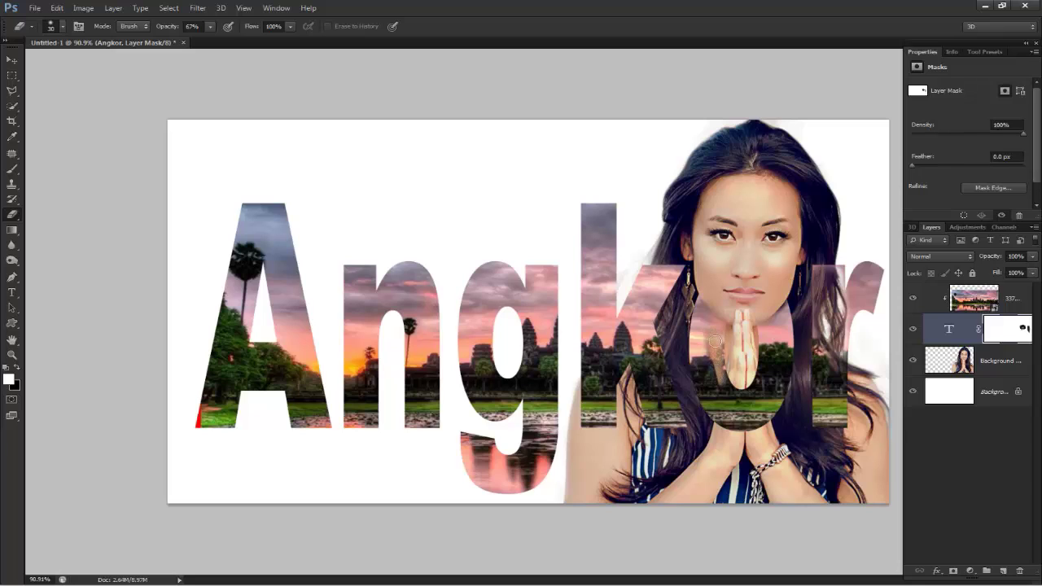
{"action": "mouse_move", "coordinate": [714, 380]}
{"action": "left_mouse_down"}
{"action": "mouse_move", "coordinate": [709, 350]}
{"action": "mouse_move", "coordinate": [708, 383]}
{"action": "mouse_move", "coordinate": [707, 355]}
{"action": "mouse_move", "coordinate": [713, 378]}
{"action": "mouse_move", "coordinate": [749, 394]}
{"action": "left_mouse_up"}
{"action": "mouse_move", "coordinate": [767, 330]}
{"action": "left_mouse_down"}
{"action": "mouse_move", "coordinate": [769, 357]}
{"action": "mouse_move", "coordinate": [765, 324]}
{"action": "mouse_move", "coordinate": [771, 364]}
{"action": "mouse_move", "coordinate": [779, 312]}
{"action": "mouse_move", "coordinate": [782, 349]}
{"action": "mouse_move", "coordinate": [781, 324]}
{"action": "left_mouse_up"}
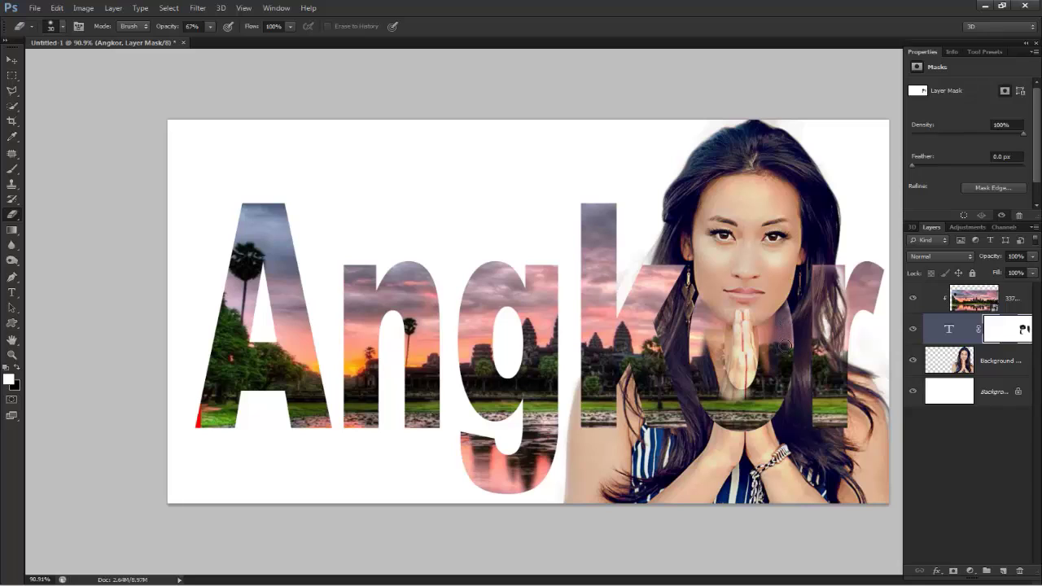
{"action": "left_click_drag", "start_coordinate": [651, 273], "coordinate": [663, 398]}
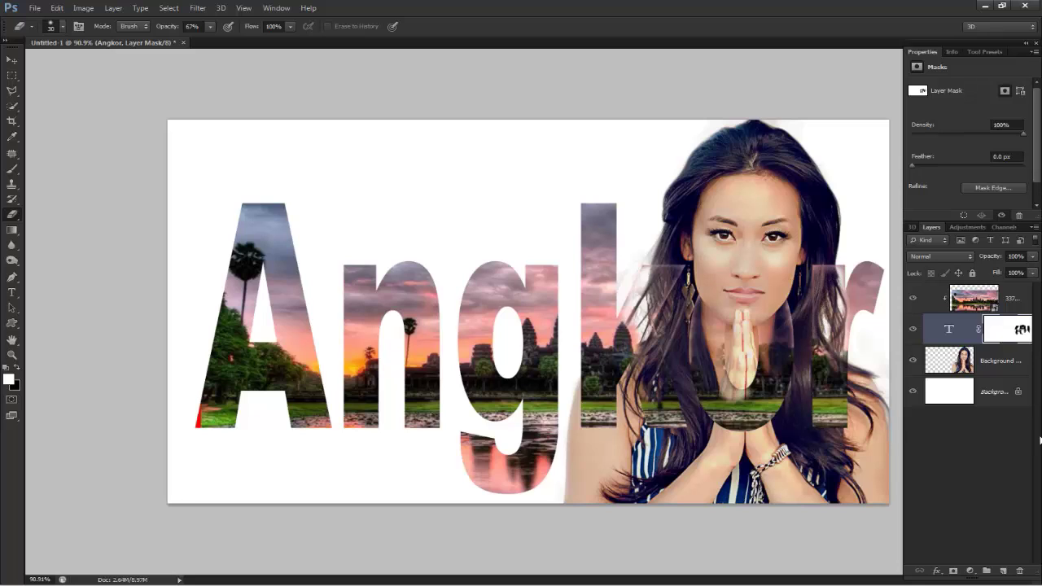
Widen the layer list to show the full layer names and target the Angkor text layer
{"action": "left_click_drag", "start_coordinate": [997, 43], "coordinate": [983, 42]}
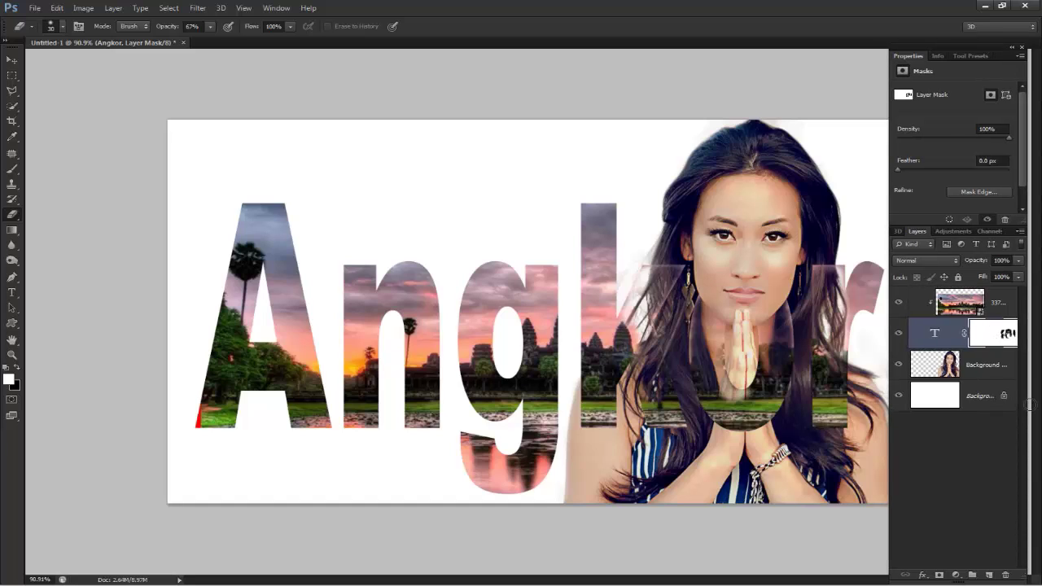
{"action": "left_click_drag", "start_coordinate": [1028, 405], "coordinate": [1041, 404]}
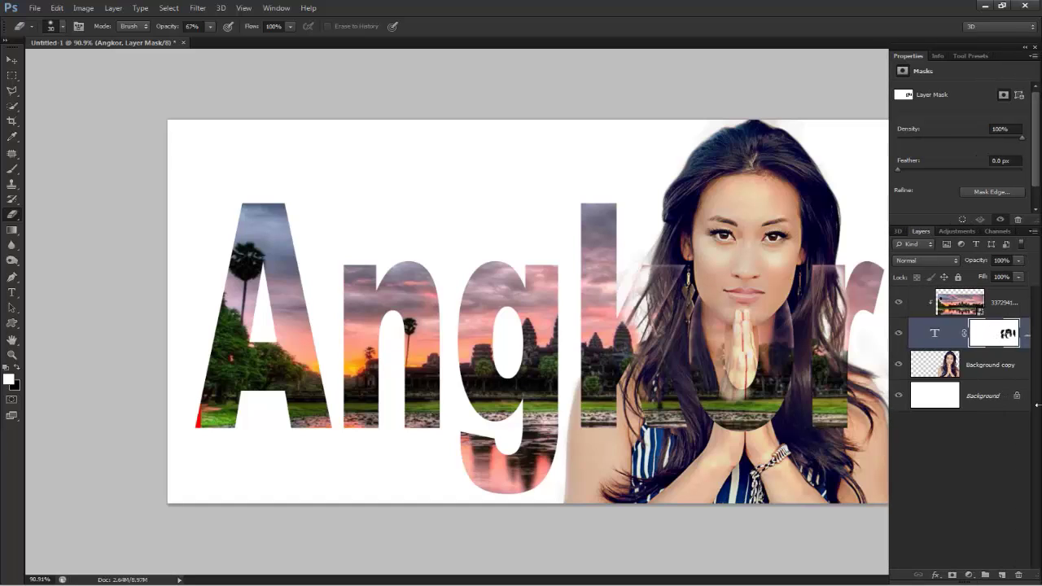
{"action": "left_click", "coordinate": [1027, 343]}
{"action": "left_click", "coordinate": [1008, 335]}
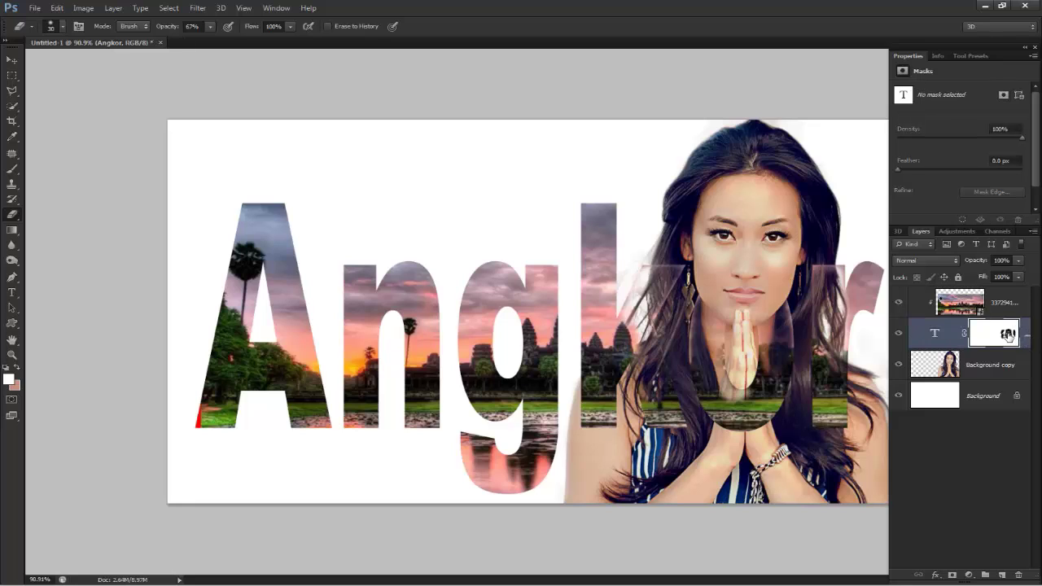
Turn on Bevel & Emboss for the Angkor text layer, leaving its Contour option off after trying it
{"action": "double_click", "coordinate": [1026, 346]}
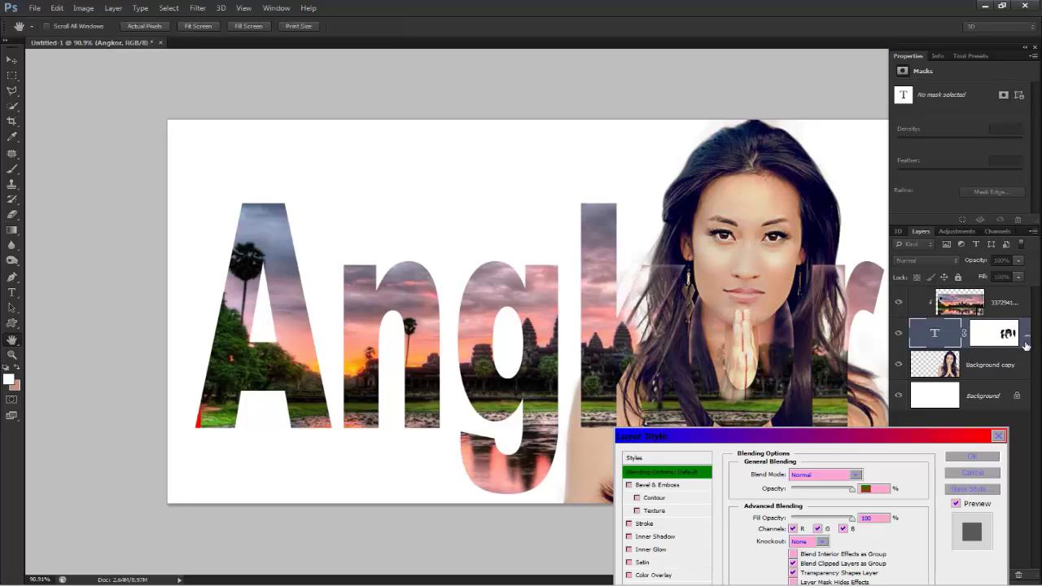
{"action": "left_click_drag", "start_coordinate": [895, 447], "coordinate": [371, 222]}
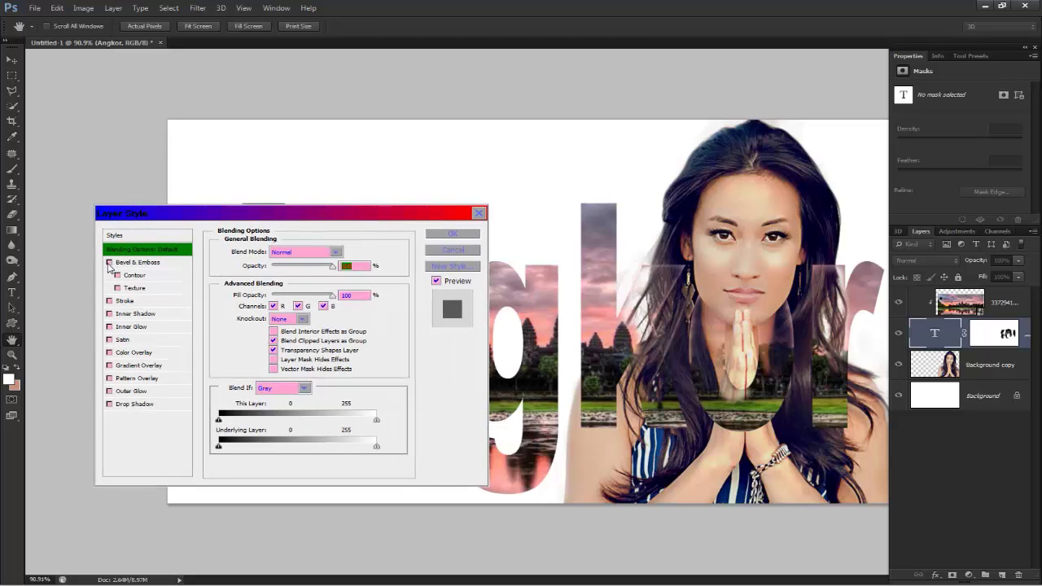
{"action": "left_click", "coordinate": [109, 262]}
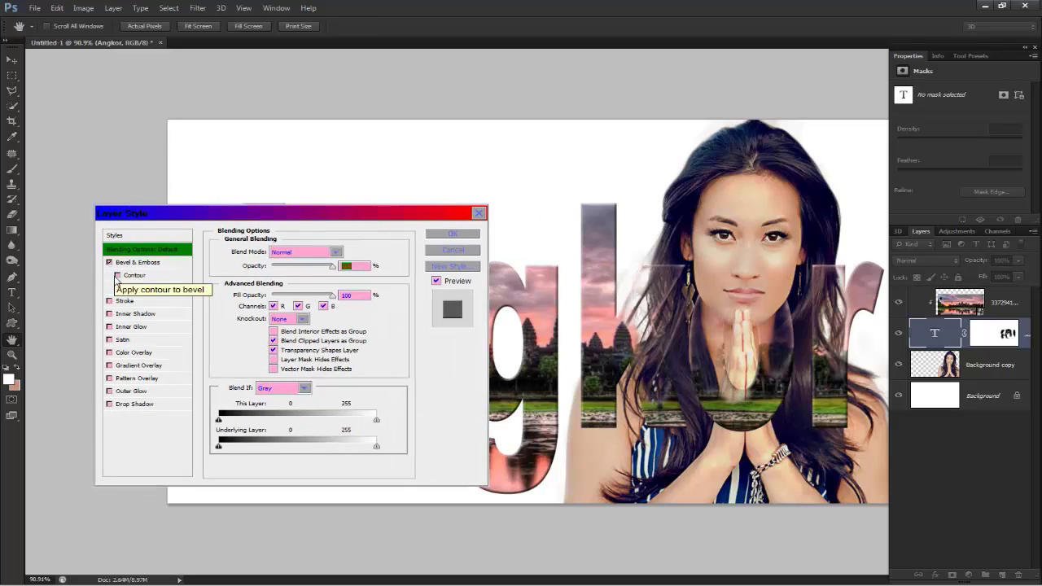
{"action": "left_click", "coordinate": [118, 276]}
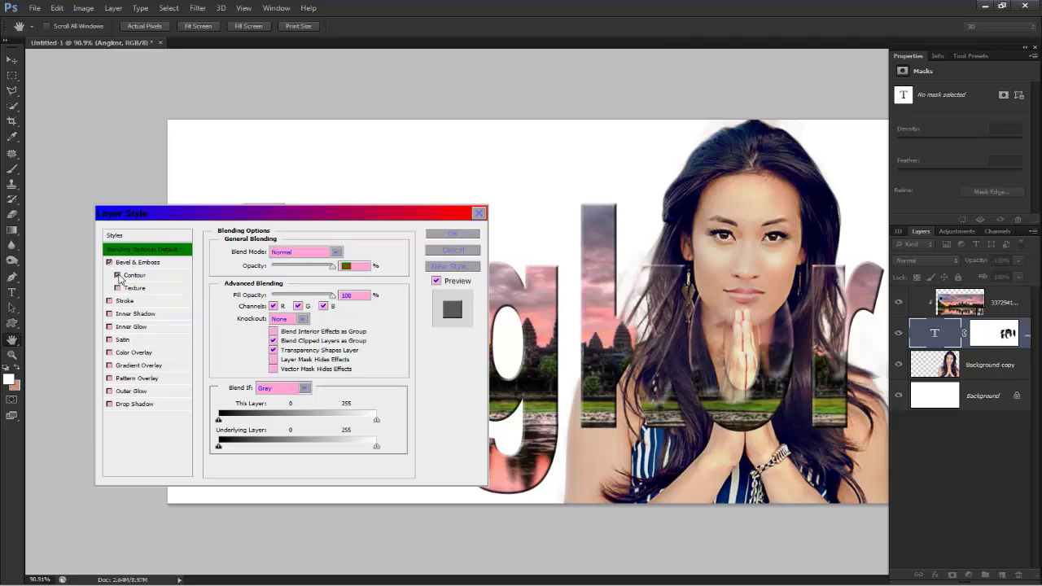
{"action": "mouse_move", "coordinate": [332, 267]}
{"action": "left_mouse_down"}
{"action": "mouse_move", "coordinate": [293, 271]}
{"action": "mouse_move", "coordinate": [332, 269]}
{"action": "mouse_move", "coordinate": [324, 298]}
{"action": "mouse_move", "coordinate": [335, 298]}
{"action": "left_mouse_up"}
{"action": "left_click", "coordinate": [117, 277]}
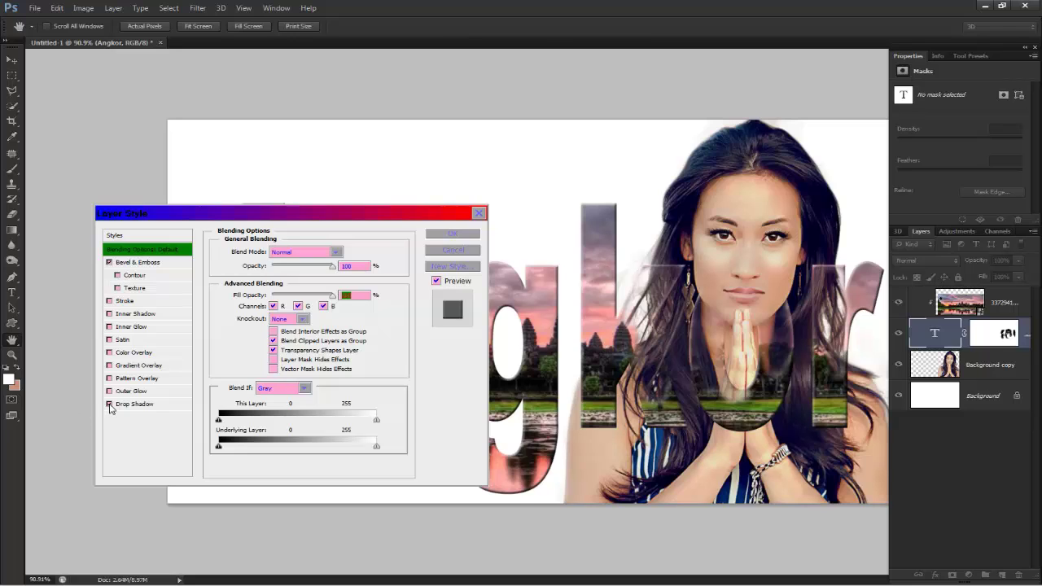
Add a drop shadow to the Angkor text, lower its opacity slightly and apply the layer style
{"action": "left_click", "coordinate": [110, 405]}
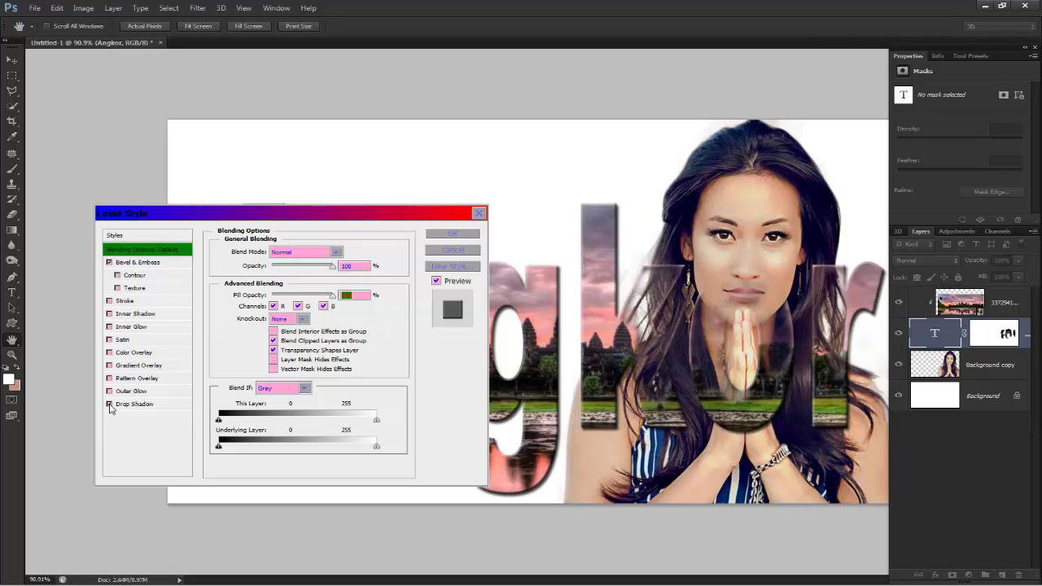
{"action": "left_click", "coordinate": [117, 409]}
{"action": "mouse_move", "coordinate": [309, 271]}
{"action": "left_mouse_down"}
{"action": "mouse_move", "coordinate": [287, 273]}
{"action": "mouse_move", "coordinate": [303, 278]}
{"action": "left_mouse_up"}
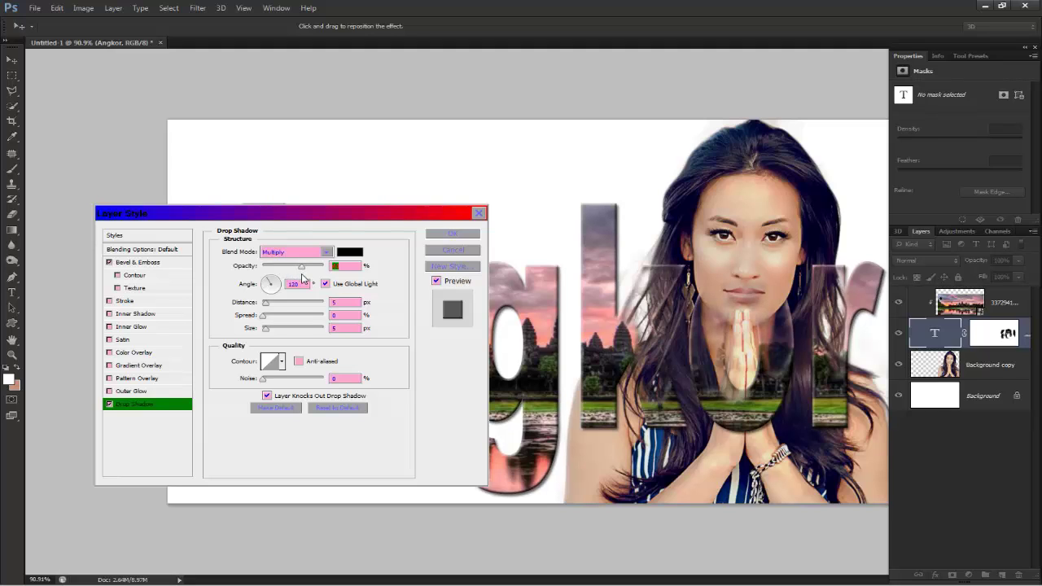
{"action": "left_click", "coordinate": [455, 236]}
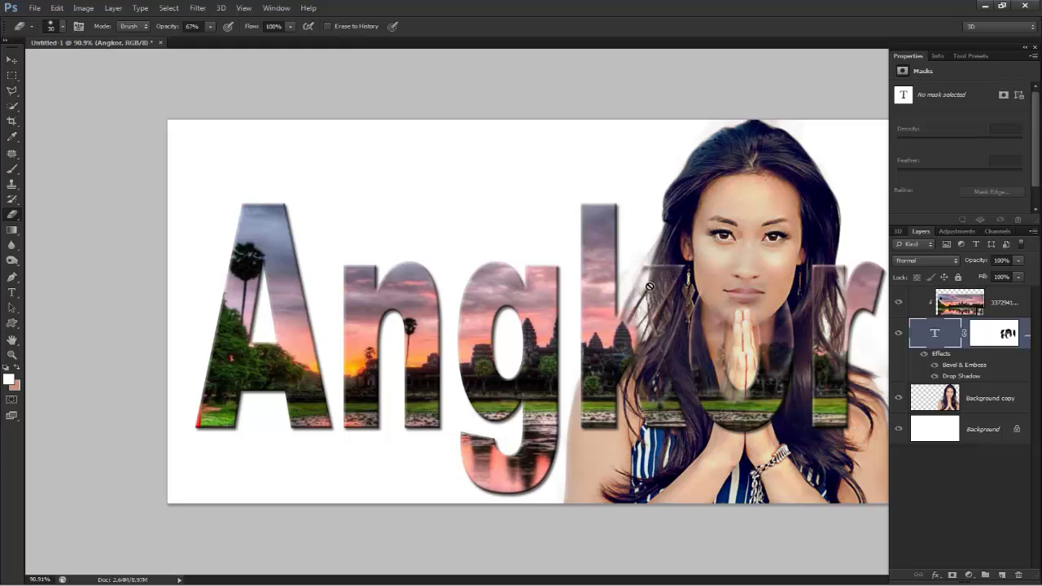
Convert the locked white Background into a regular layer with the default settings
{"action": "left_click", "coordinate": [983, 337]}
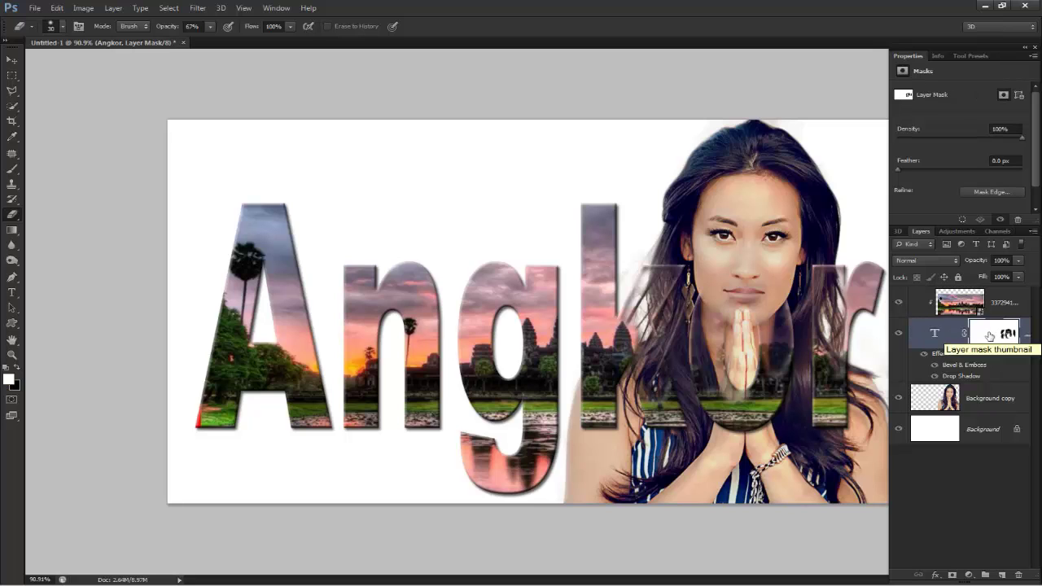
{"action": "left_click", "coordinate": [1017, 430]}
{"action": "double_click", "coordinate": [1017, 432]}
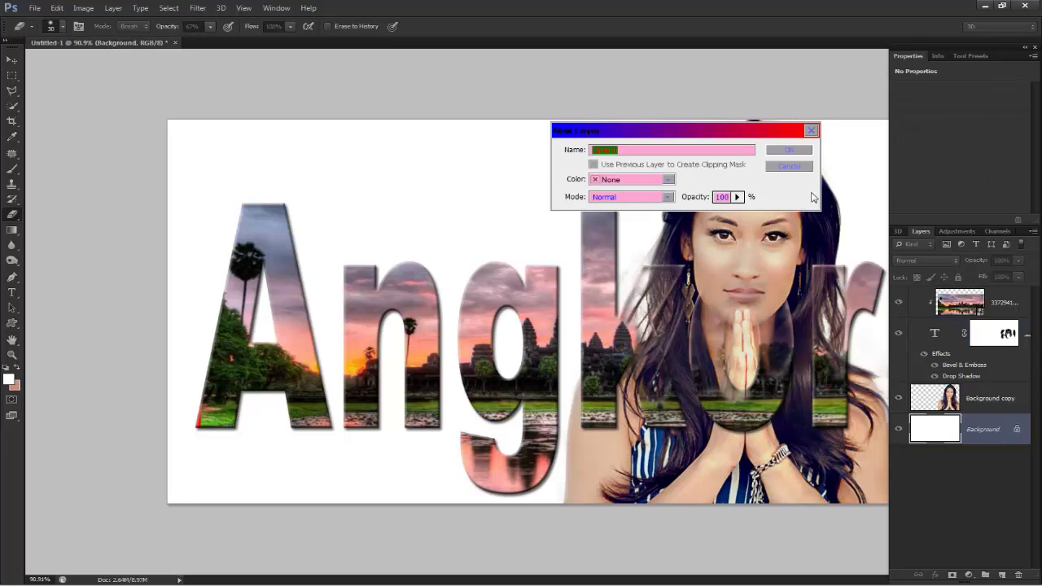
{"action": "left_click", "coordinate": [789, 150]}
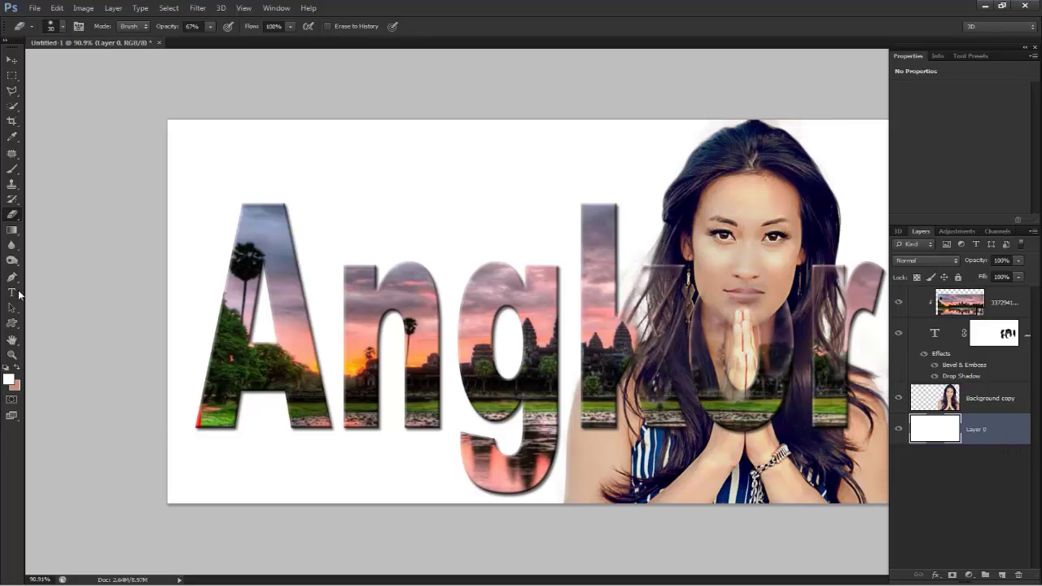
Edit the orange-to-green gradient for the Gradient tool, moving the orange color stop inward, closer to the green stop
{"action": "left_click", "coordinate": [10, 233]}
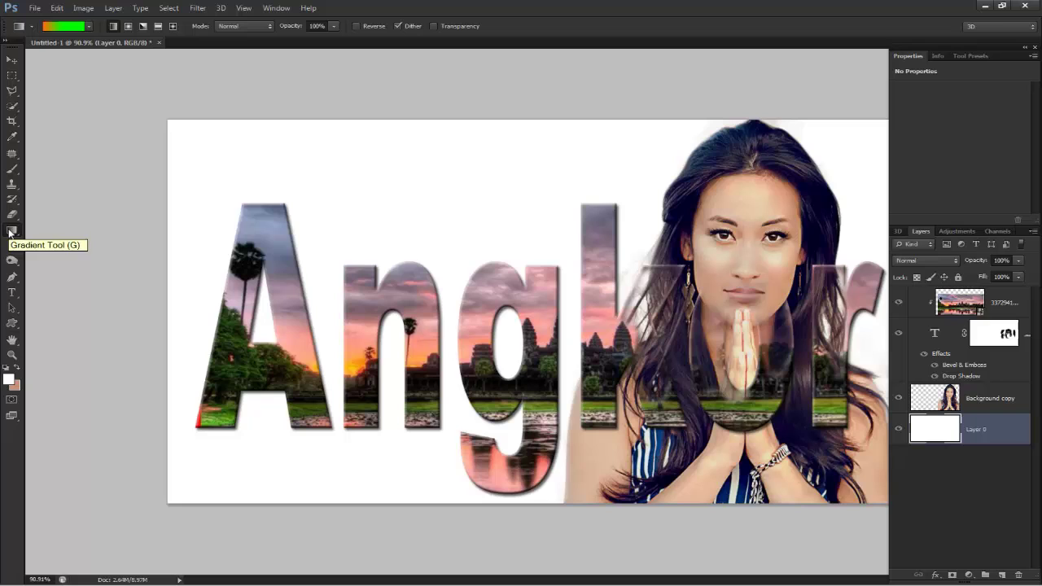
{"action": "left_click", "coordinate": [64, 26]}
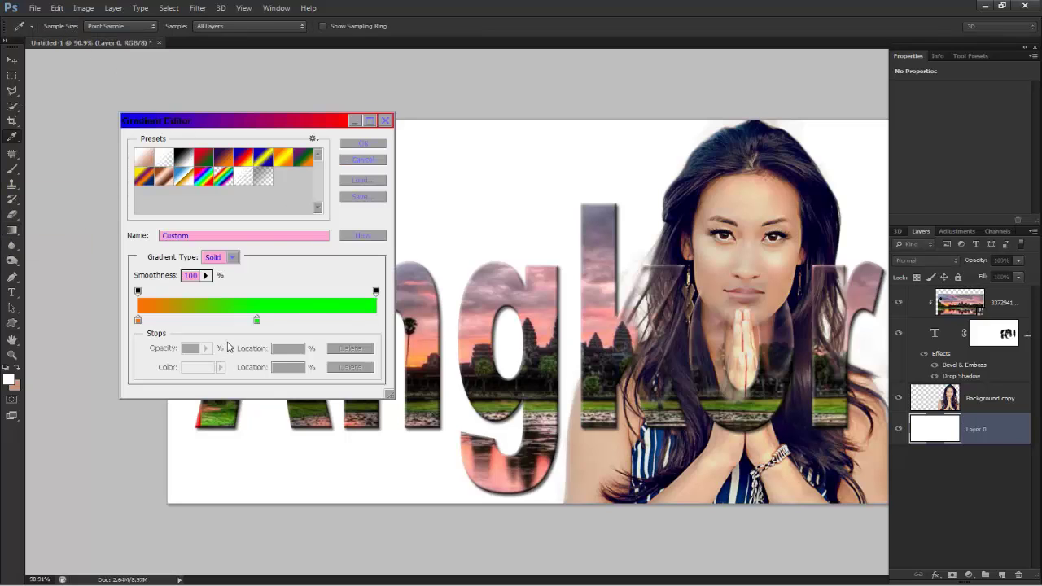
{"action": "left_click_drag", "start_coordinate": [139, 325], "coordinate": [191, 325]}
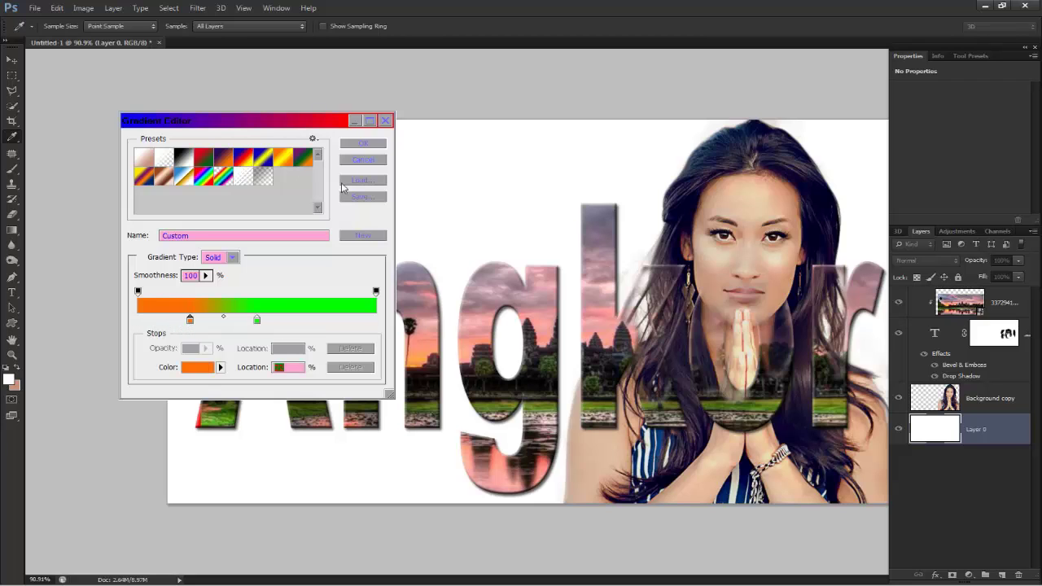
{"action": "left_click", "coordinate": [368, 144]}
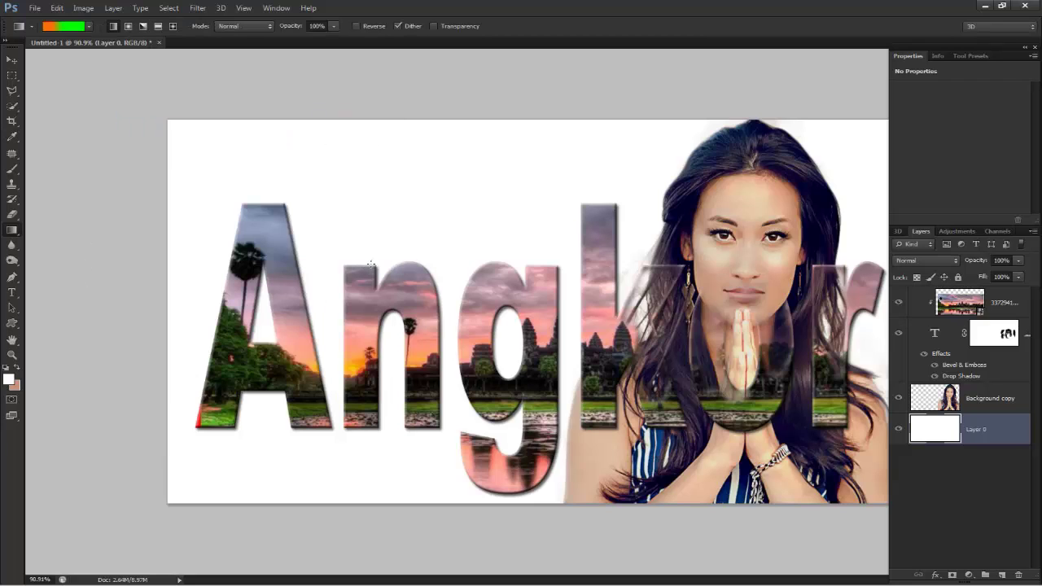
Fill Layer 0 with the orange-to-green linear gradient, redrawing it until it runs diagonally with green behind the woman
{"action": "left_click_drag", "start_coordinate": [525, 126], "coordinate": [528, 259]}
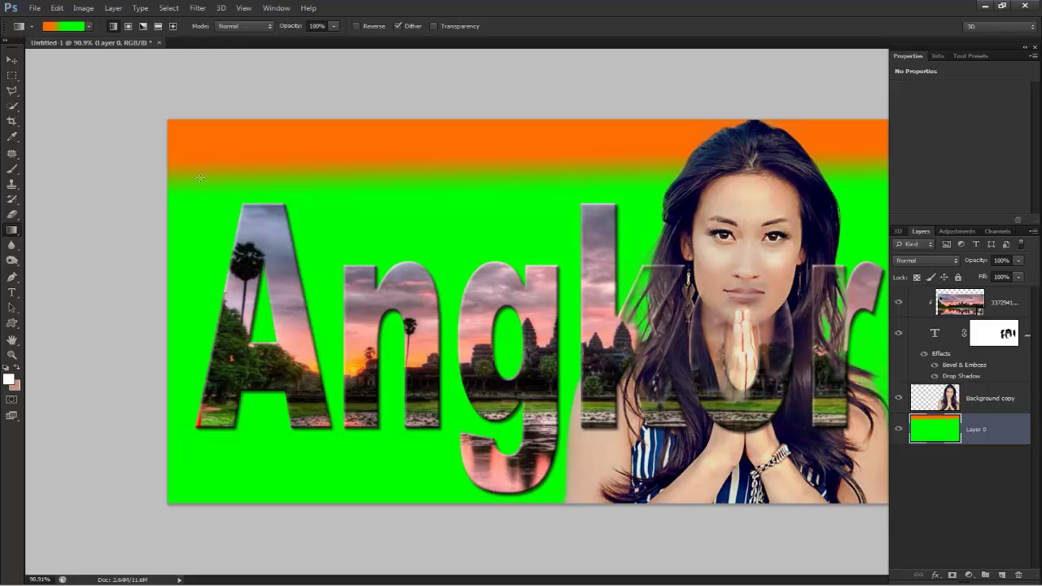
{"action": "left_click_drag", "start_coordinate": [195, 194], "coordinate": [423, 210]}
{"action": "left_click_drag", "start_coordinate": [284, 149], "coordinate": [530, 232]}
{"action": "left_click_drag", "start_coordinate": [417, 195], "coordinate": [669, 285]}
{"action": "left_click_drag", "start_coordinate": [423, 219], "coordinate": [814, 388]}
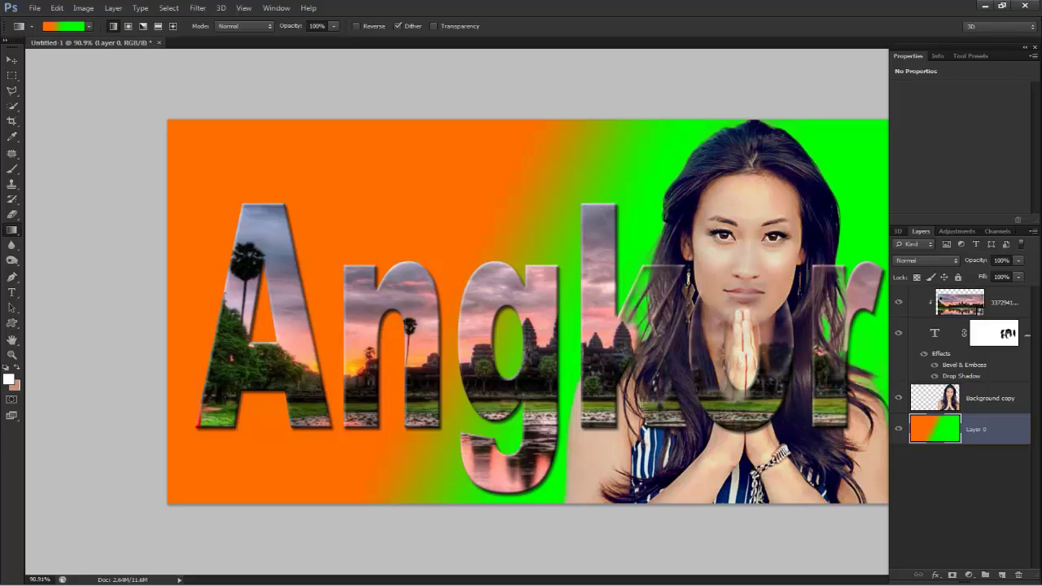
{"action": "scroll", "coordinate": [644, 406], "scroll_direction": "down", "scroll_amount": 2}
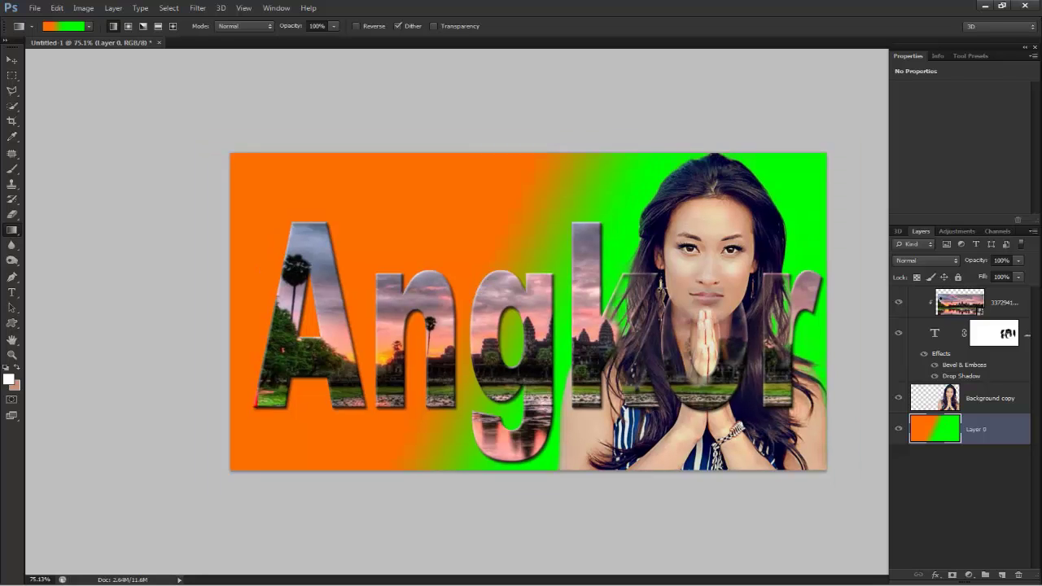
Toggle the Angkor text layer's effects to compare them, leaving Drop Shadow hidden and Bevel & Emboss on
{"action": "left_click", "coordinate": [995, 410]}
{"action": "left_click", "coordinate": [932, 336]}
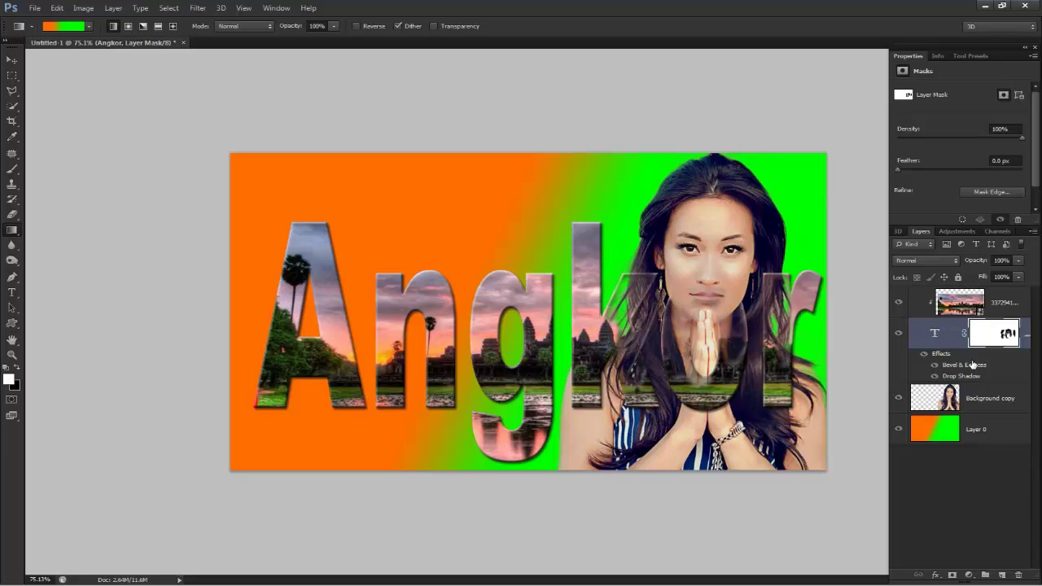
{"action": "left_click", "coordinate": [936, 377]}
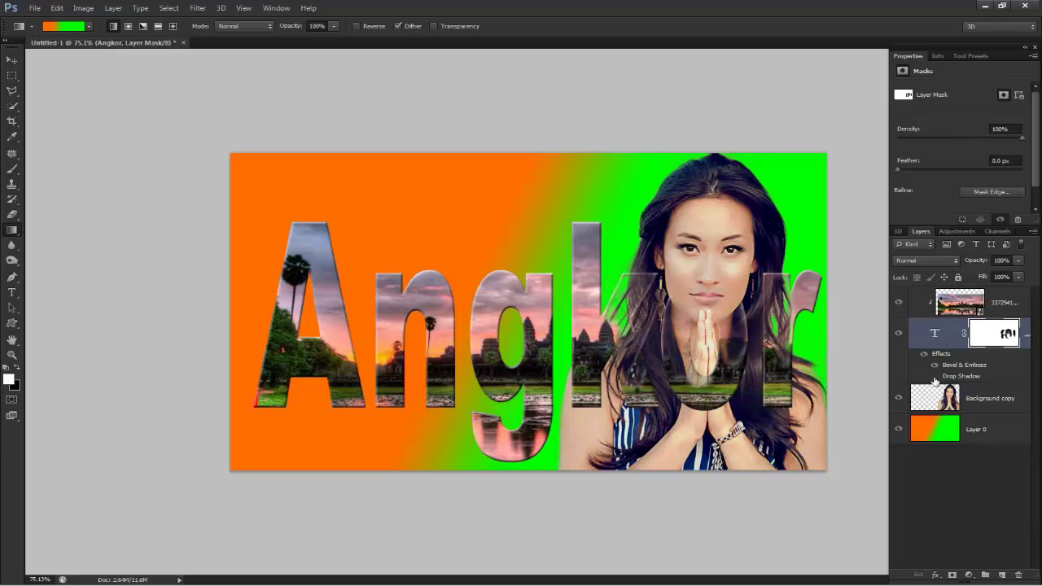
{"action": "left_click", "coordinate": [935, 377]}
{"action": "left_click", "coordinate": [936, 377]}
{"action": "left_click", "coordinate": [934, 366]}
{"action": "left_click", "coordinate": [934, 366]}
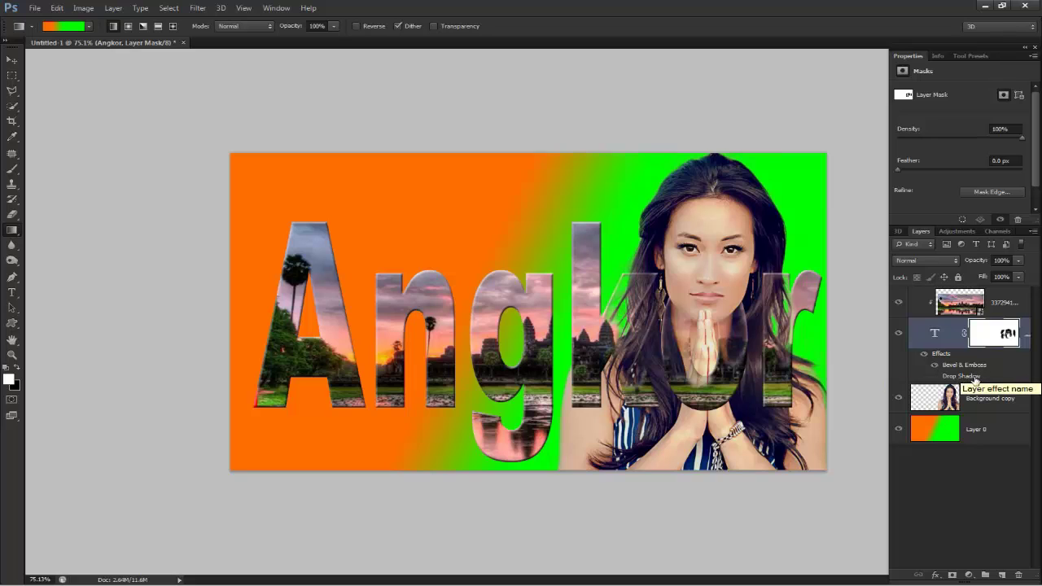
{"action": "left_click", "coordinate": [924, 363]}
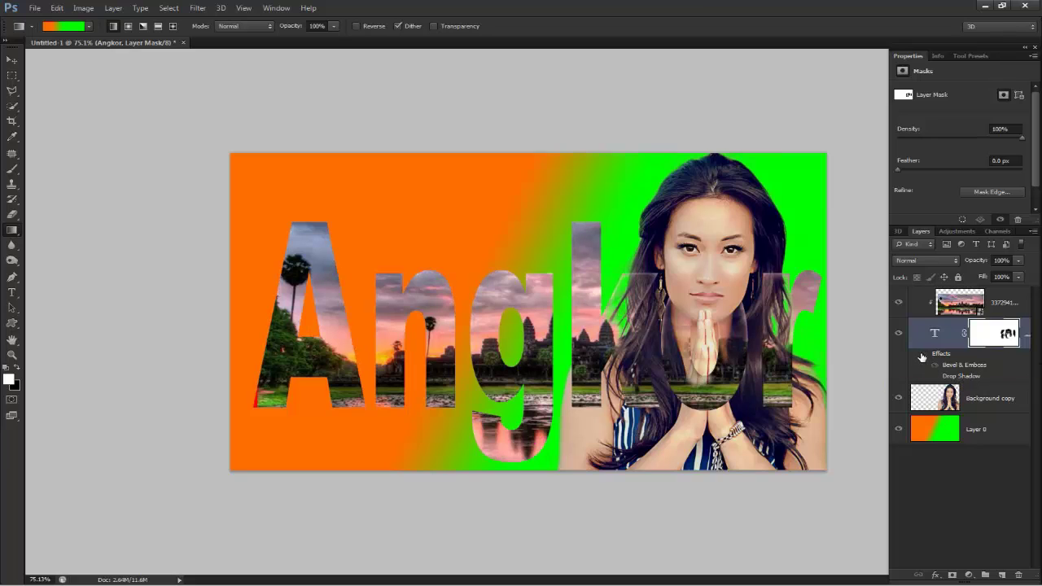
{"action": "left_click", "coordinate": [923, 354]}
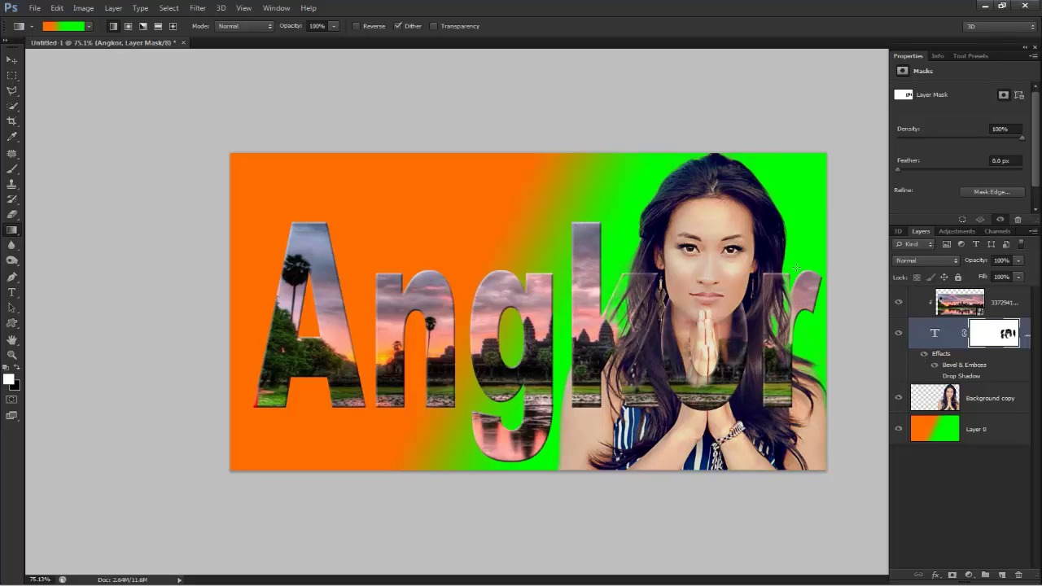
Adjust the Angkor layer mask with Levels at midtone 1.54 and a lower white input, then erase letter traces over the woman's mouth and chin
{"action": "left_click", "coordinate": [86, 8]}
{"action": "mouse_move", "coordinate": [105, 40]}
{"action": "left_click", "coordinate": [281, 53]}
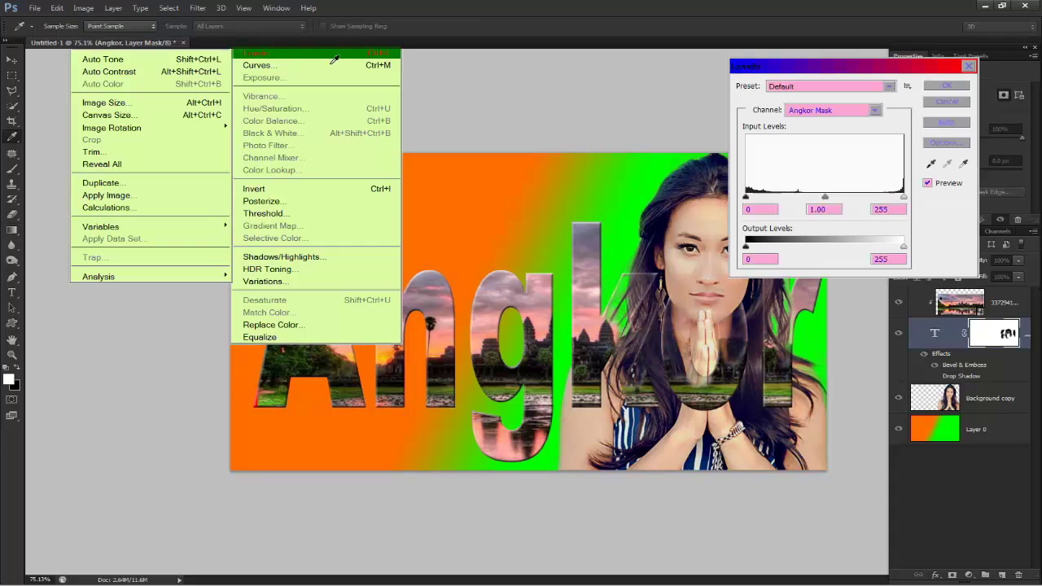
{"action": "left_click_drag", "start_coordinate": [845, 69], "coordinate": [344, 110]}
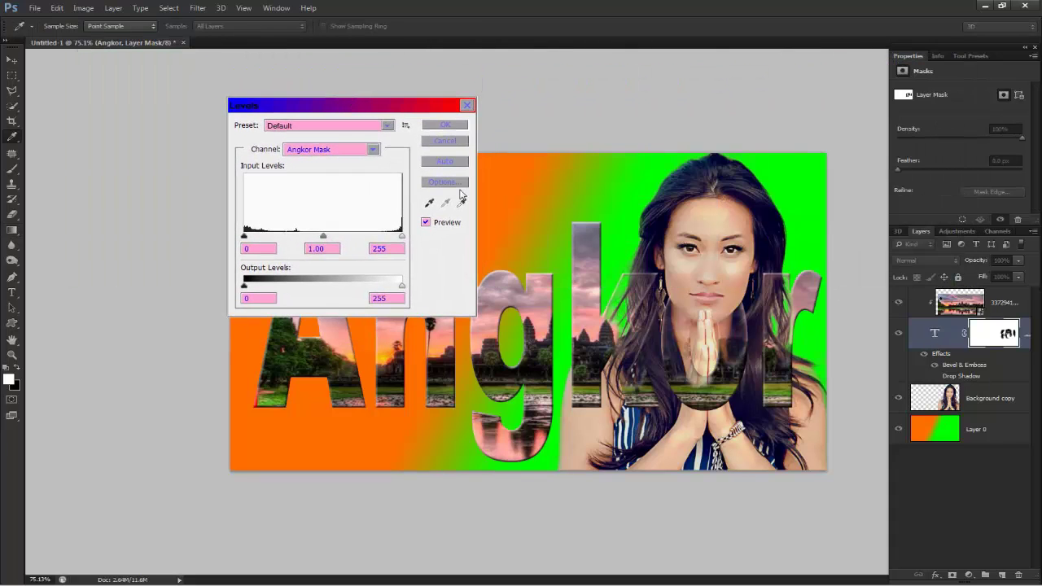
{"action": "mouse_move", "coordinate": [243, 236]}
{"action": "left_mouse_down"}
{"action": "mouse_move", "coordinate": [299, 236]}
{"action": "mouse_move", "coordinate": [241, 238]}
{"action": "left_mouse_up"}
{"action": "left_click_drag", "start_coordinate": [322, 237], "coordinate": [299, 241]}
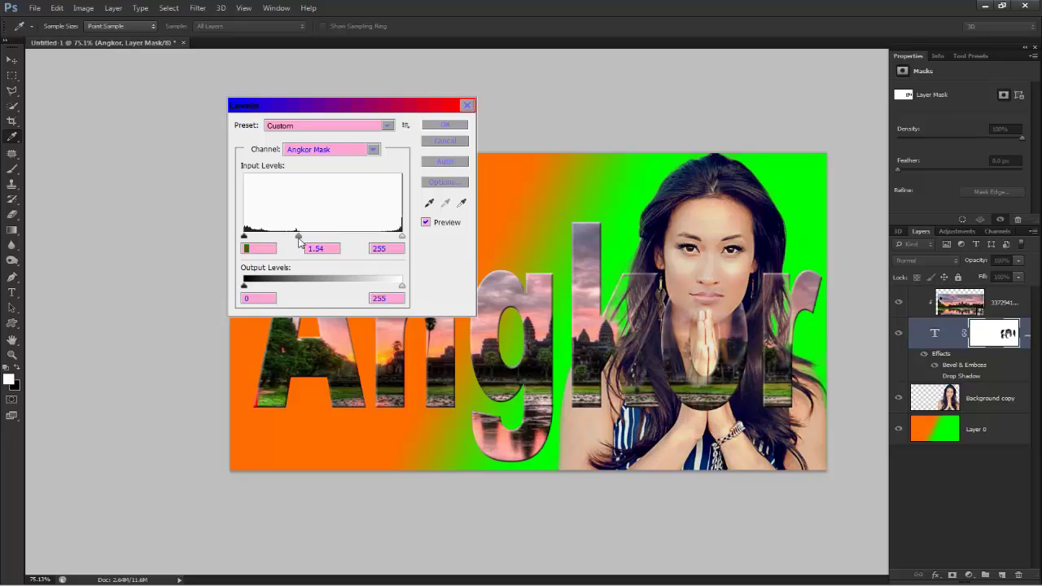
{"action": "mouse_move", "coordinate": [402, 237]}
{"action": "left_mouse_down"}
{"action": "mouse_move", "coordinate": [373, 237]}
{"action": "mouse_move", "coordinate": [403, 238]}
{"action": "left_mouse_up"}
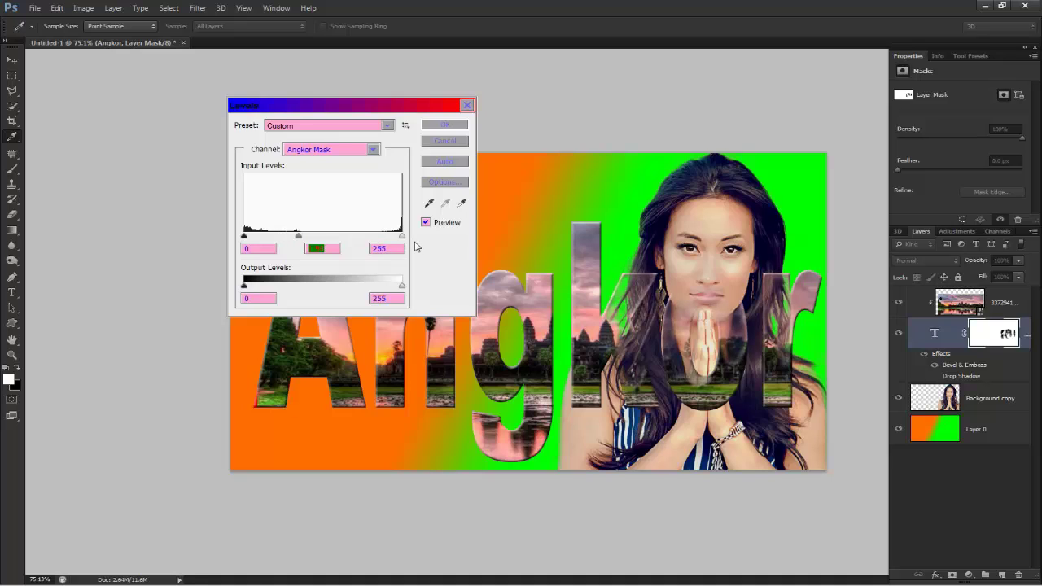
{"action": "left_click_drag", "start_coordinate": [401, 236], "coordinate": [337, 246]}
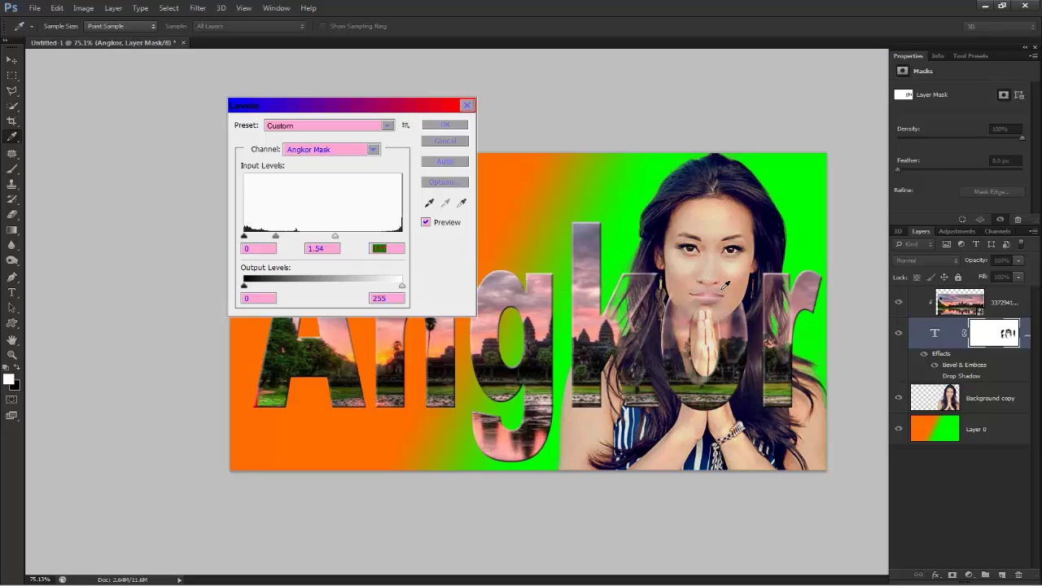
{"action": "left_click", "coordinate": [446, 125]}
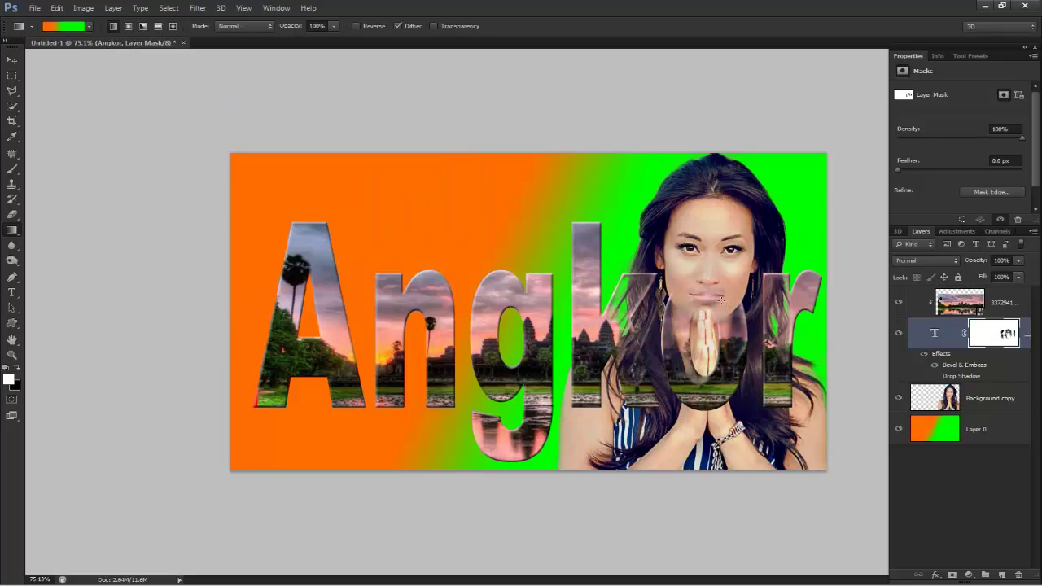
{"action": "left_click", "coordinate": [12, 215]}
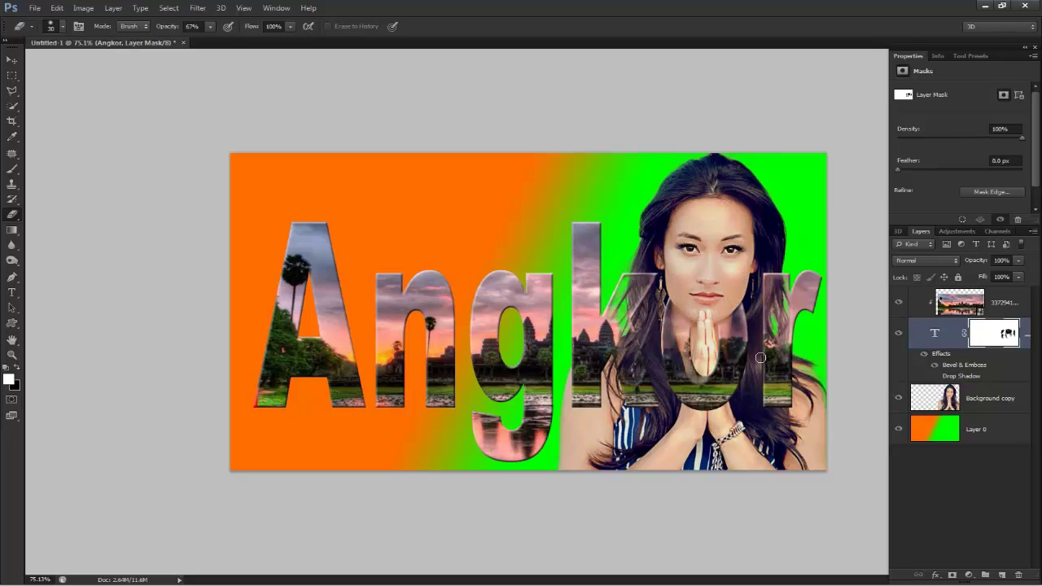
Brighten the clipped temple photo layer with Levels, setting the midtone input to 2.25 and the white input to 170
{"action": "key", "text": "alt+bracketright"}
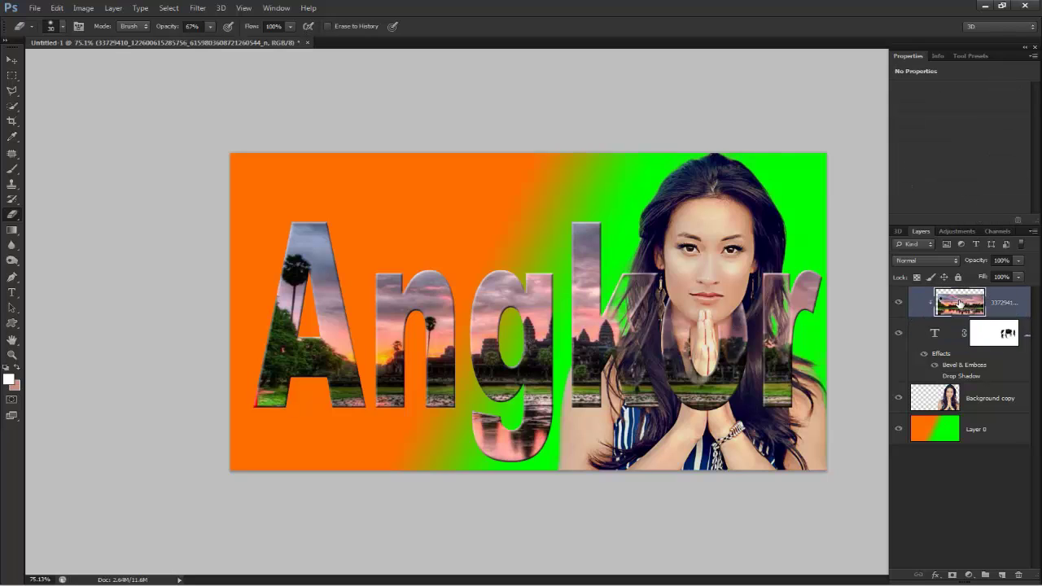
{"action": "left_click", "coordinate": [83, 9]}
{"action": "mouse_move", "coordinate": [102, 42]}
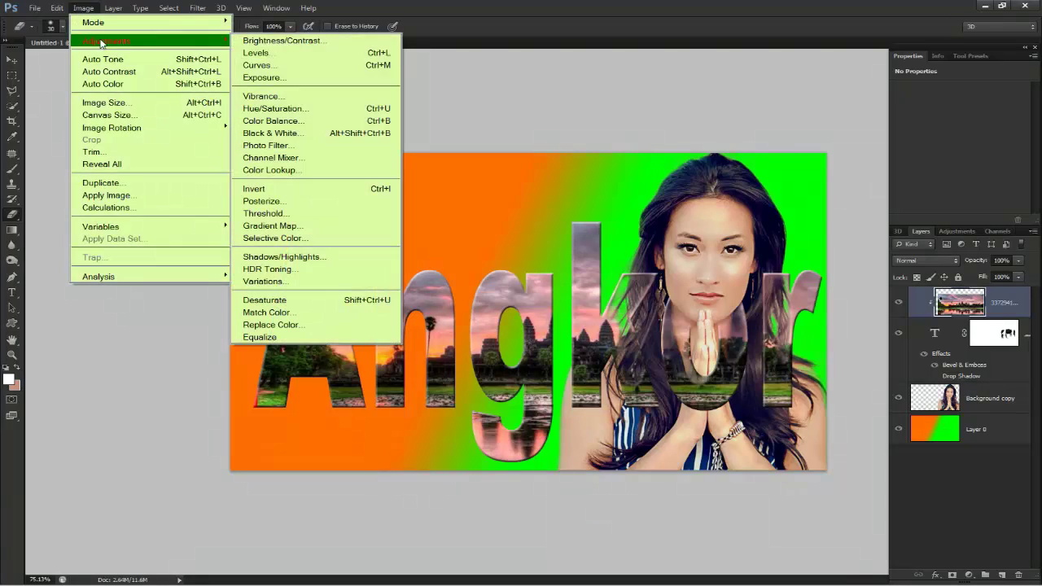
{"action": "left_click", "coordinate": [282, 55]}
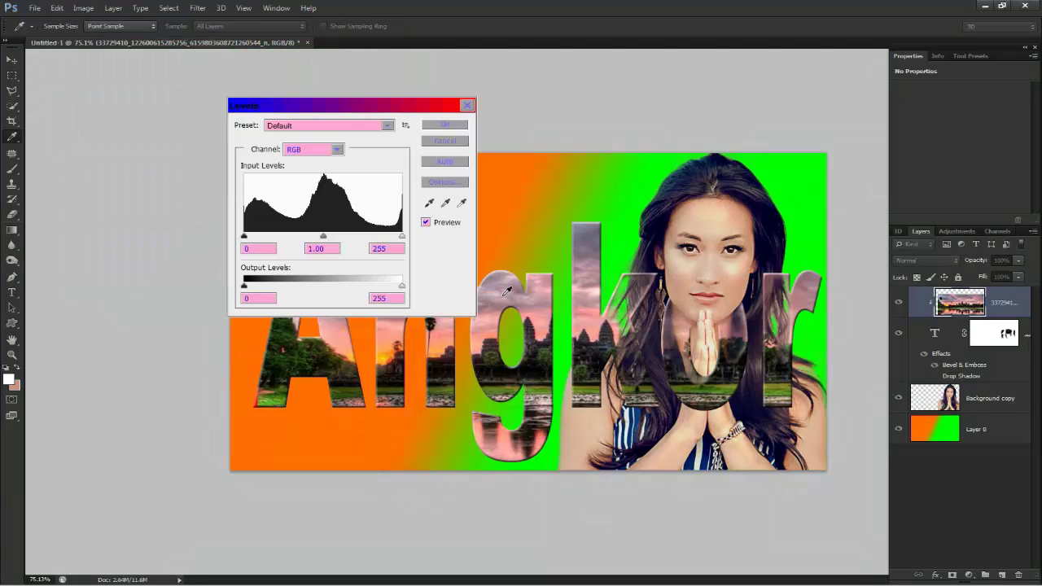
{"action": "left_click_drag", "start_coordinate": [324, 237], "coordinate": [291, 237]}
{"action": "left_click_drag", "start_coordinate": [401, 237], "coordinate": [367, 237]}
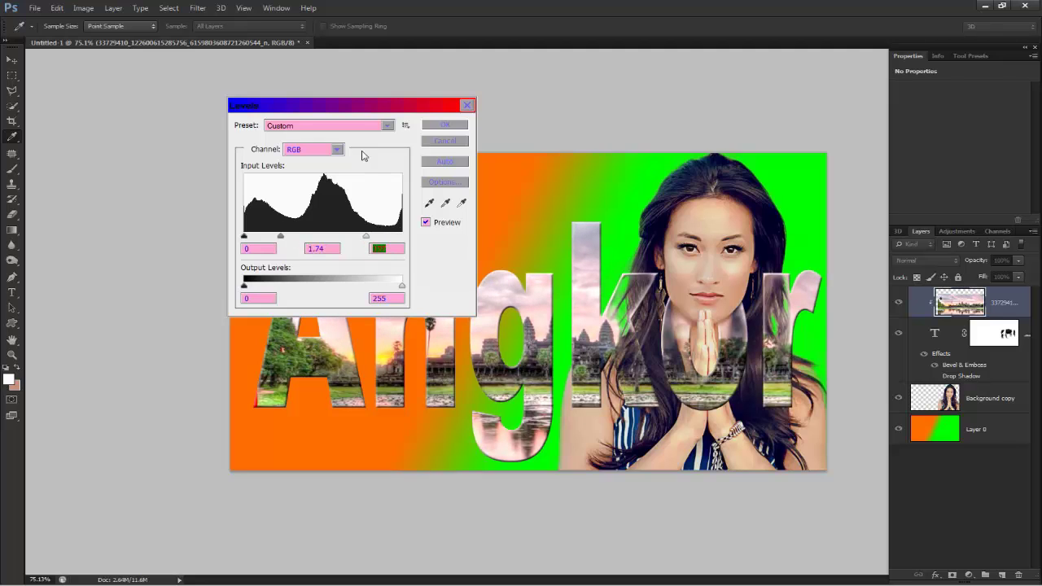
{"action": "left_click_drag", "start_coordinate": [366, 105], "coordinate": [350, 103]}
{"action": "left_click_drag", "start_coordinate": [232, 237], "coordinate": [255, 237]}
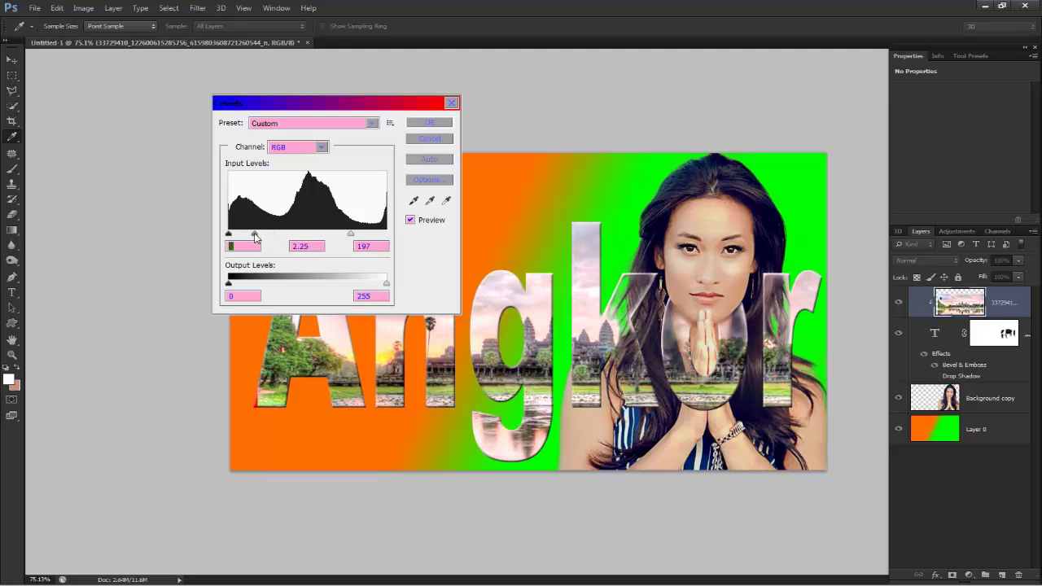
{"action": "left_click_drag", "start_coordinate": [351, 236], "coordinate": [335, 236]}
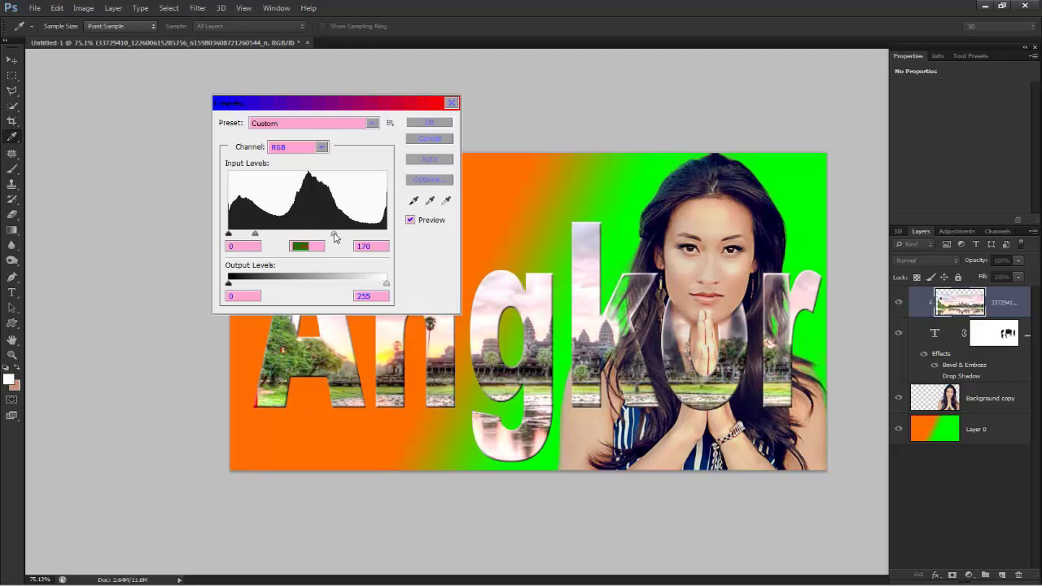
{"action": "left_click", "coordinate": [437, 124]}
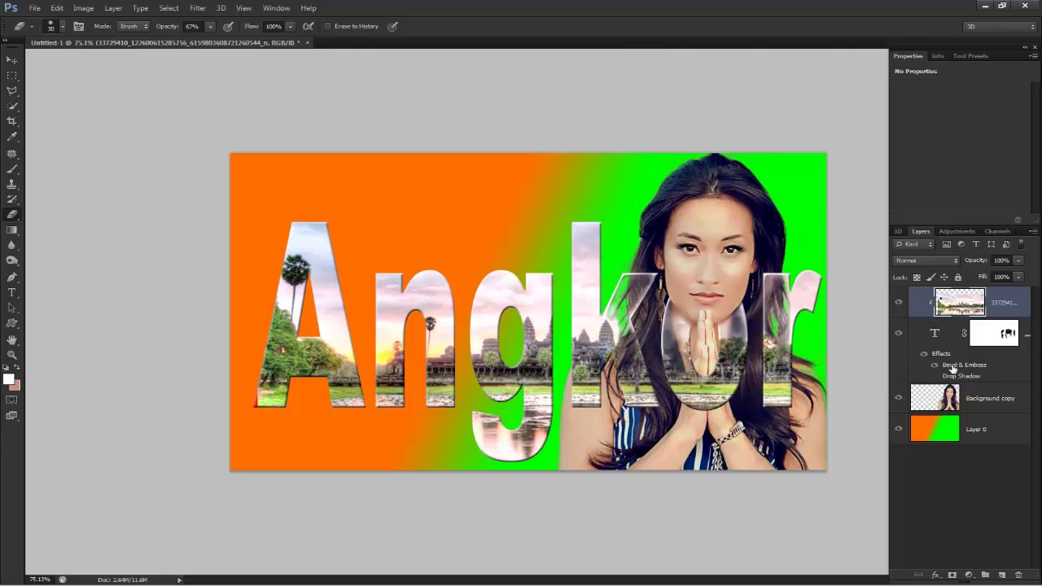
Add a Hue/Saturation adjustment layer above the temple photo with Hue +2, Saturation +16 and Lightness -6
{"action": "left_click", "coordinate": [969, 575]}
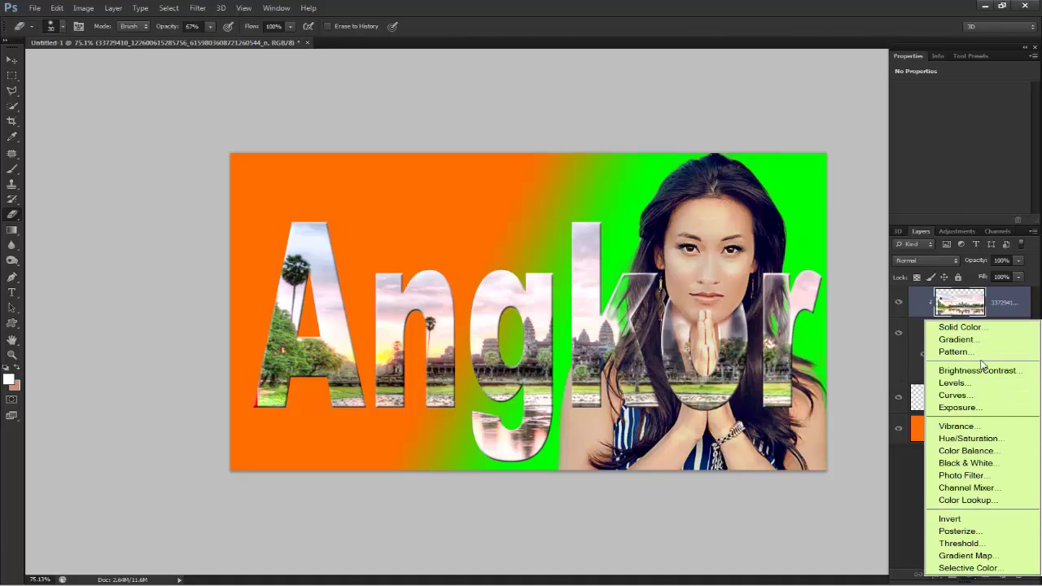
{"action": "left_click", "coordinate": [991, 440]}
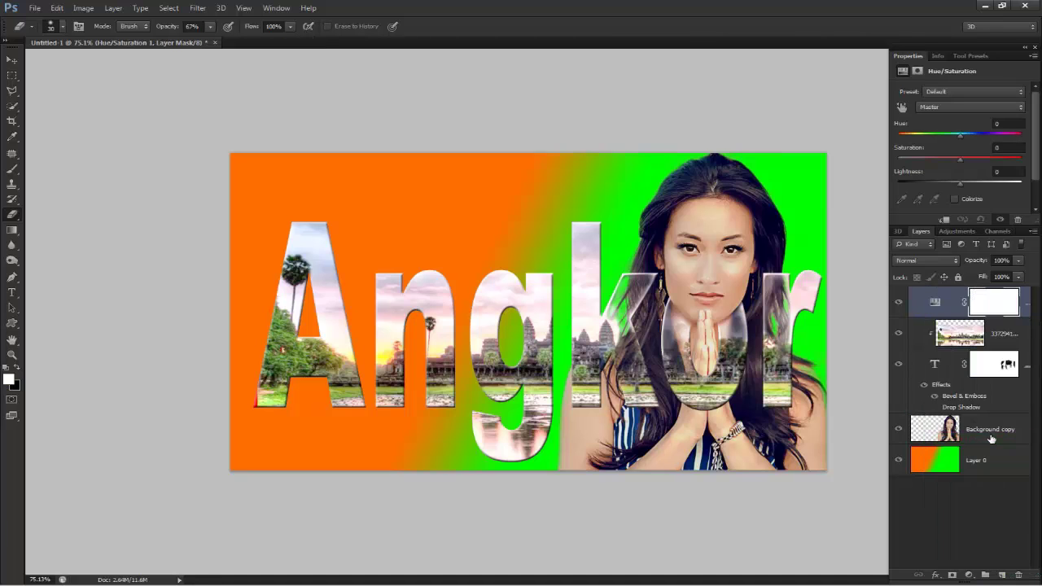
{"action": "left_click_drag", "start_coordinate": [961, 183], "coordinate": [983, 162]}
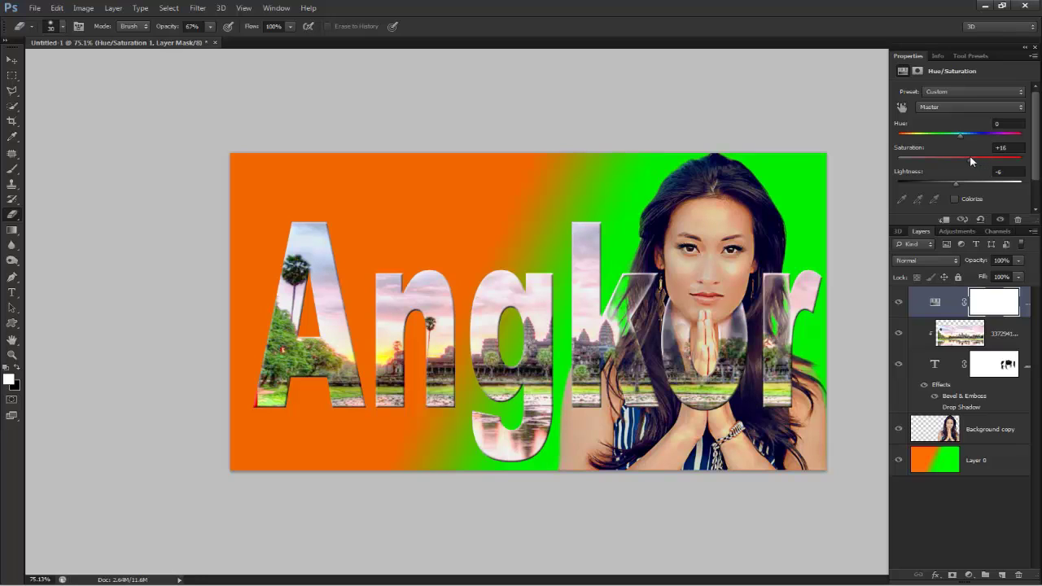
{"action": "left_click_drag", "start_coordinate": [963, 135], "coordinate": [957, 134]}
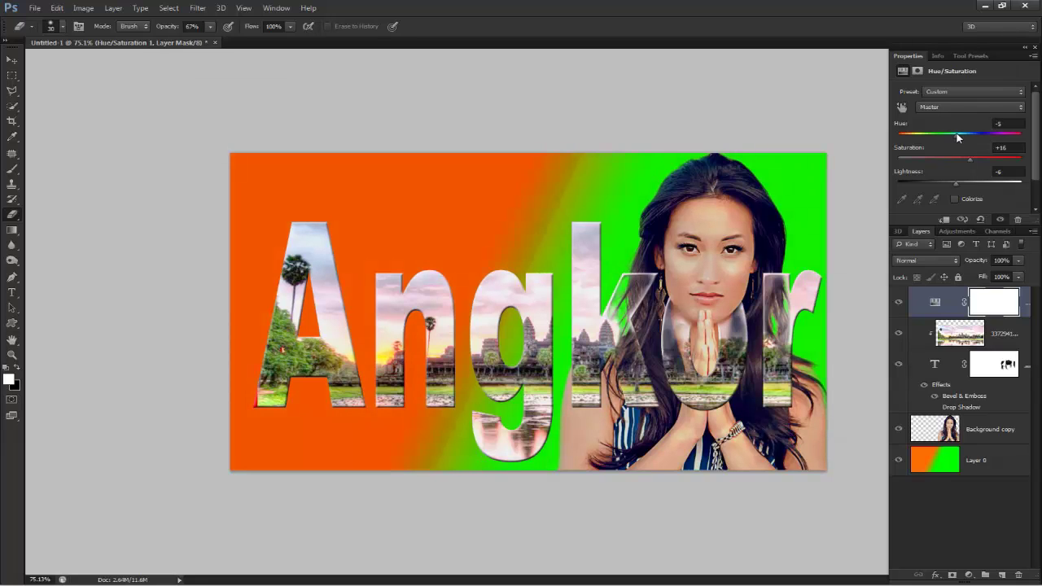
{"action": "left_click_drag", "start_coordinate": [955, 133], "coordinate": [965, 132]}
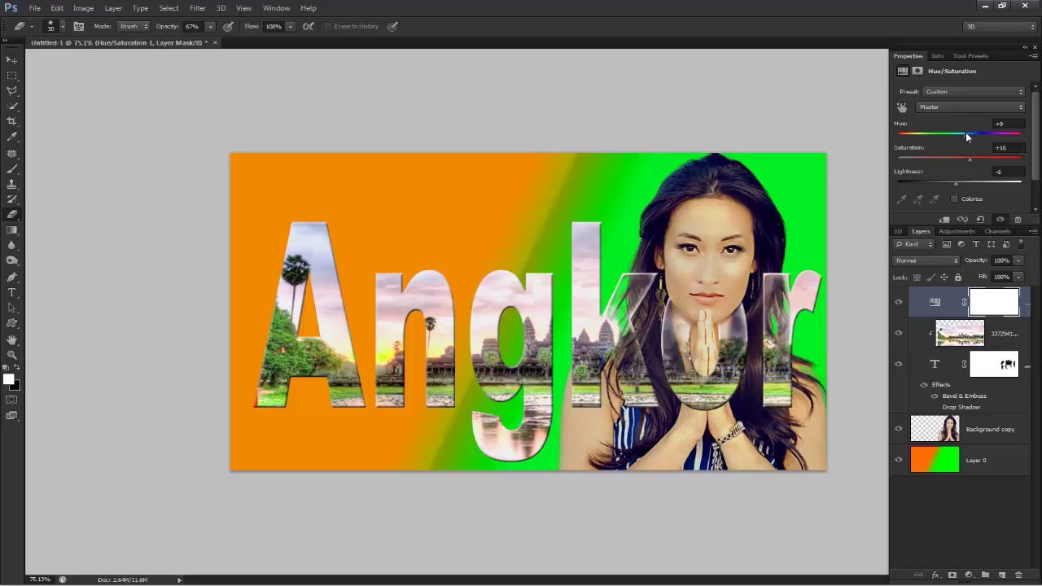
{"action": "left_click_drag", "start_coordinate": [967, 133], "coordinate": [962, 133]}
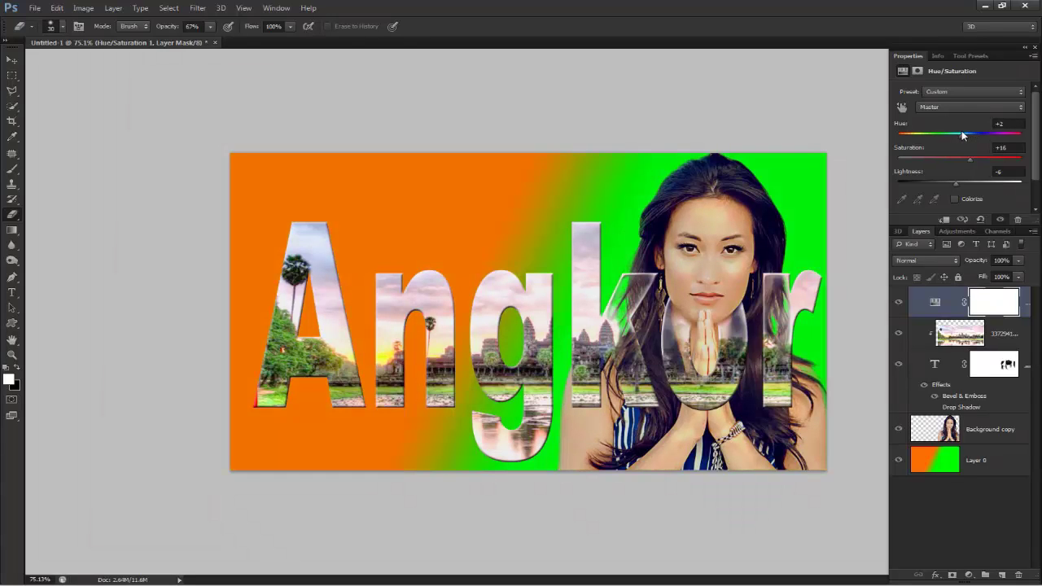